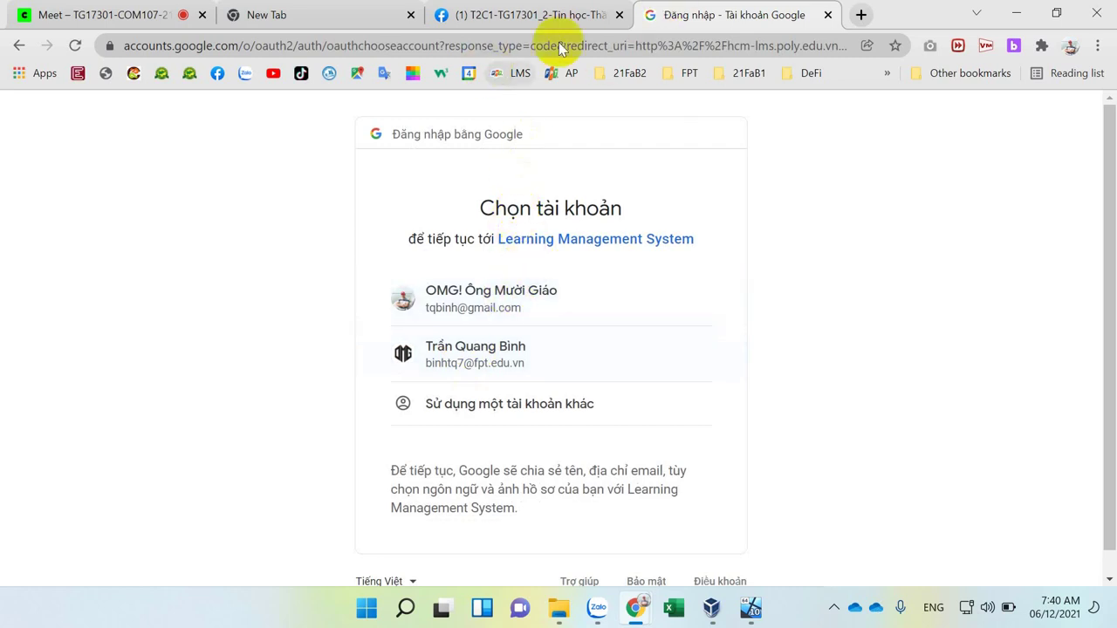
{"action": "left_click", "coordinate": [862, 14]}
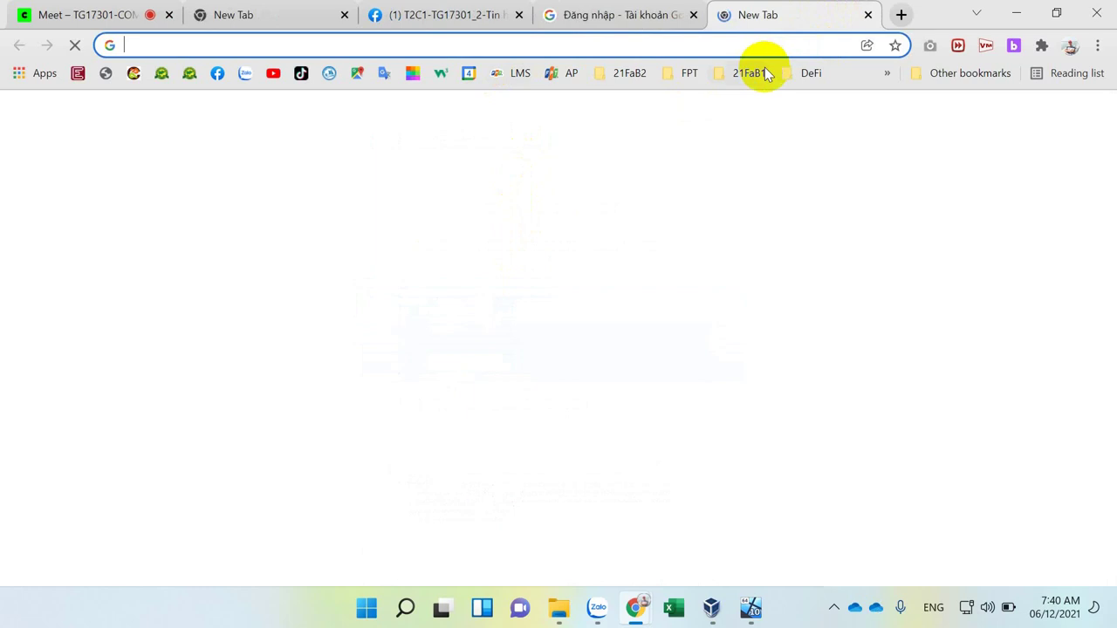
{"action": "type", "text": "c"}
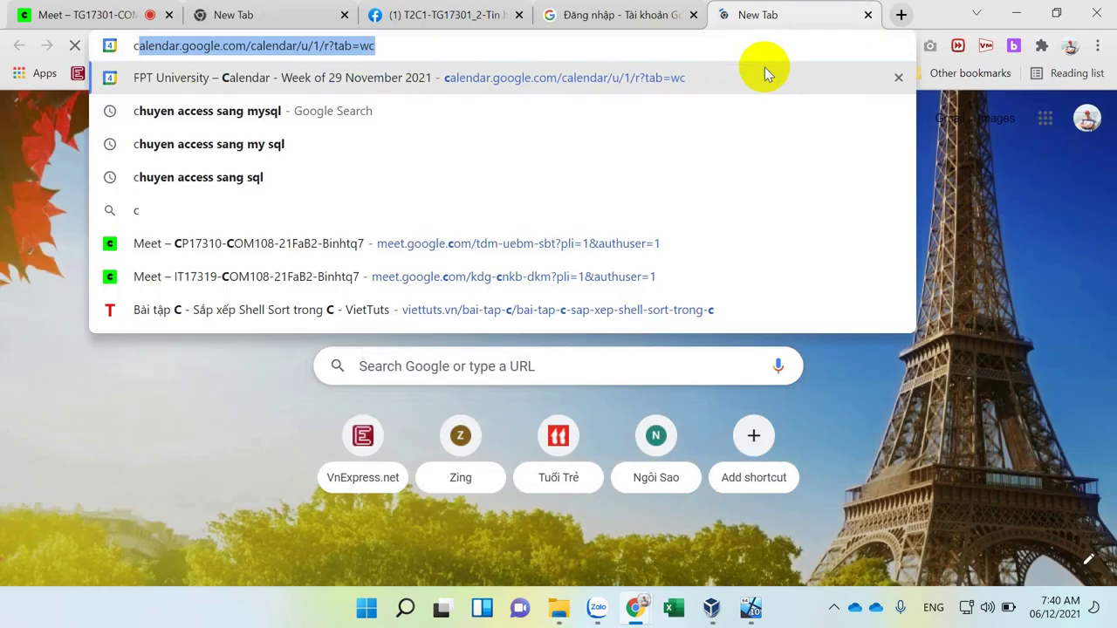
{"action": "type", "text": "ms"}
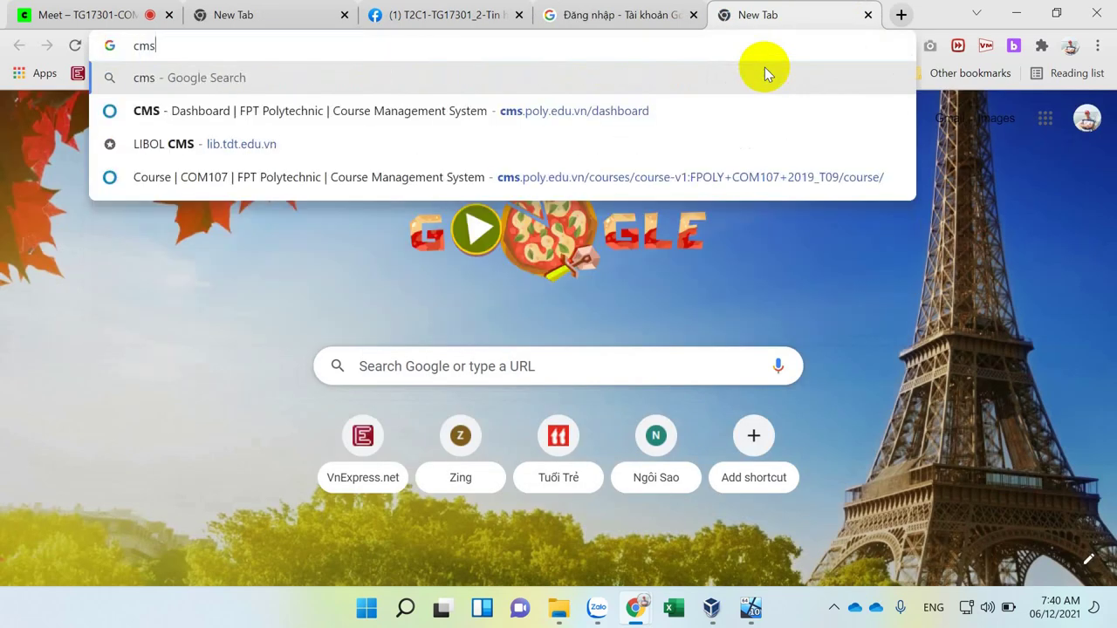
{"action": "key", "text": "Down"}
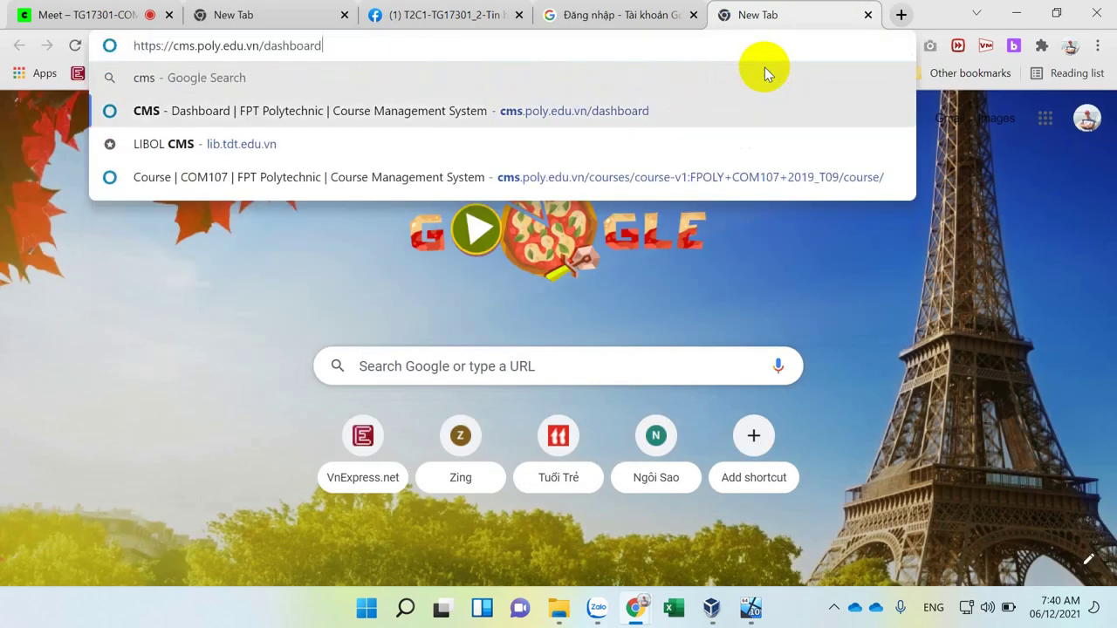
{"action": "key", "text": "Return"}
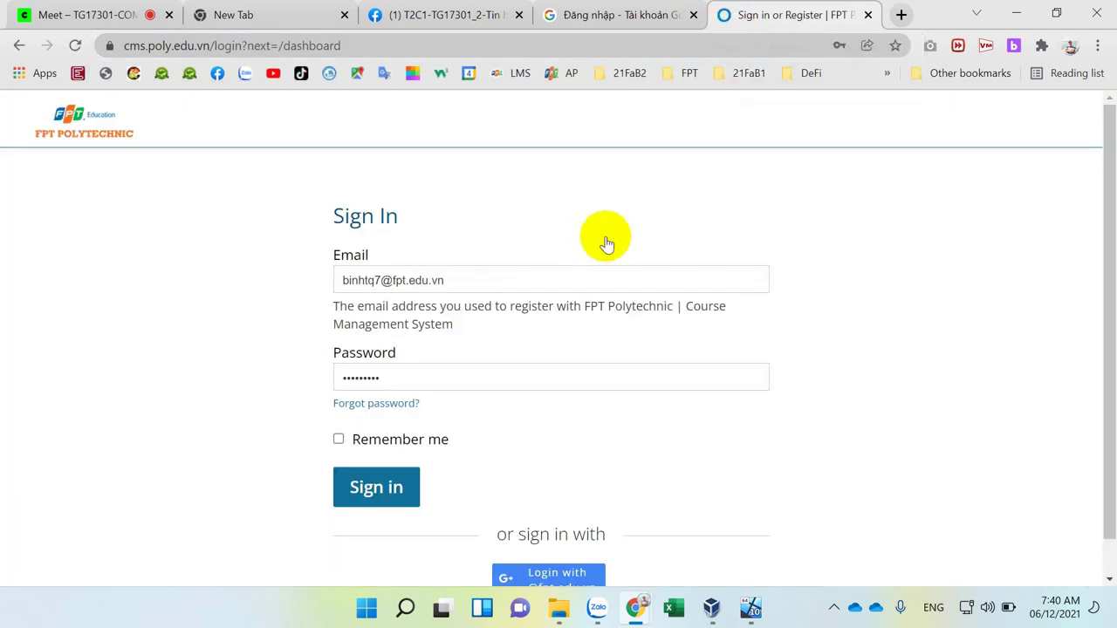
{"action": "scroll", "coordinate": [649, 441], "scroll_direction": "down", "scroll_amount": 1}
{"action": "left_click", "coordinate": [548, 541]}
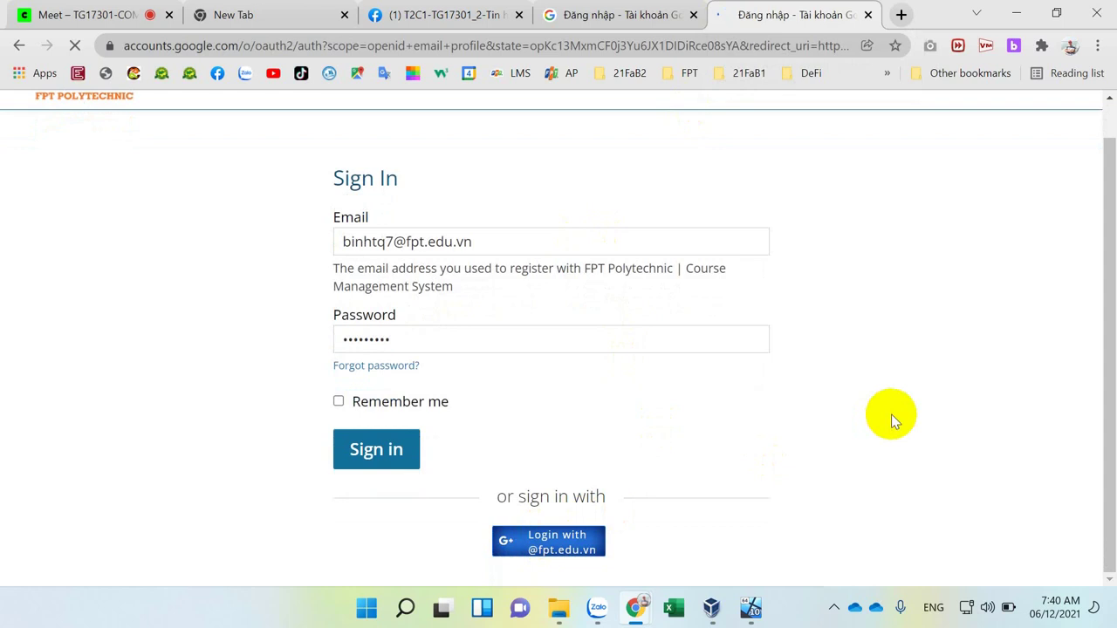
{"action": "left_click", "coordinate": [465, 347]}
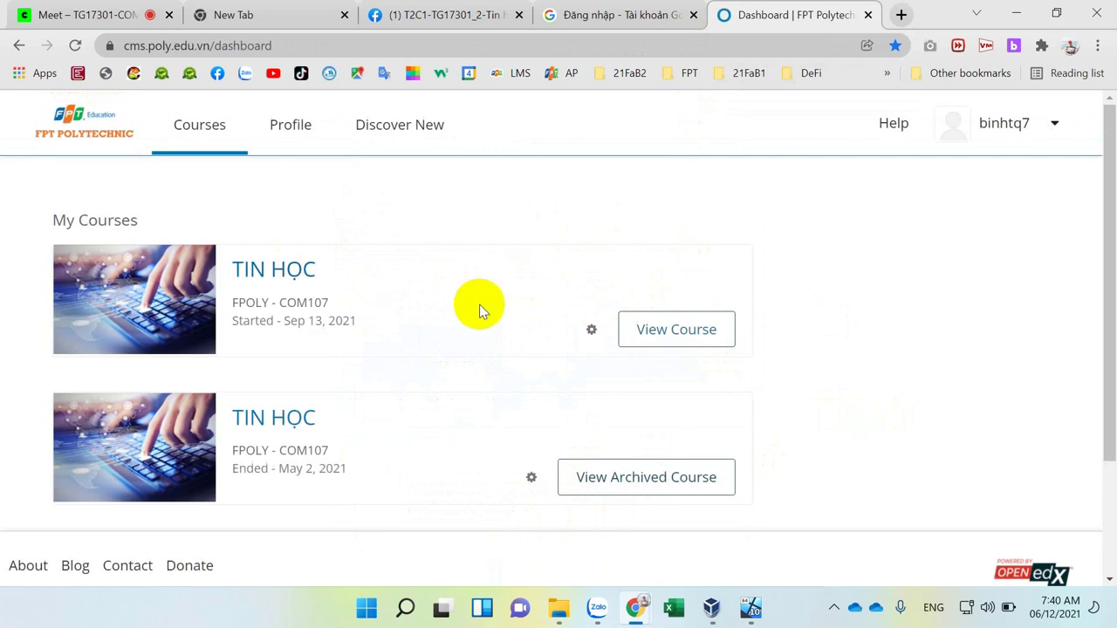
Sign into the LMS with the fpt.edu.vn account and browse the Hồ Chí Minh category's files.
{"action": "left_click", "coordinate": [580, 24]}
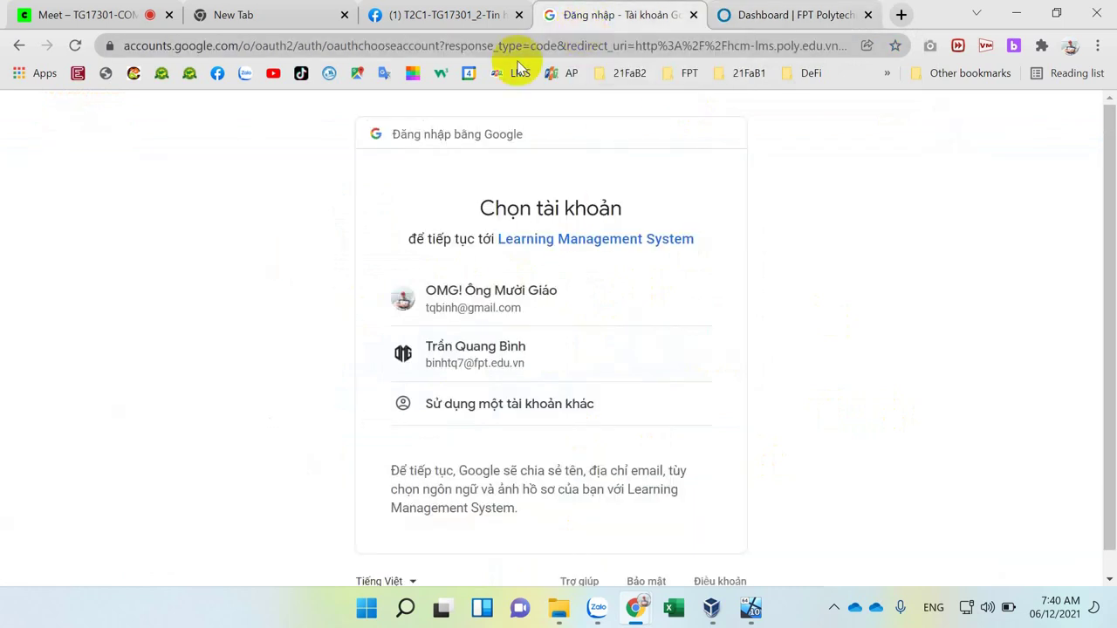
{"action": "left_click", "coordinate": [488, 355]}
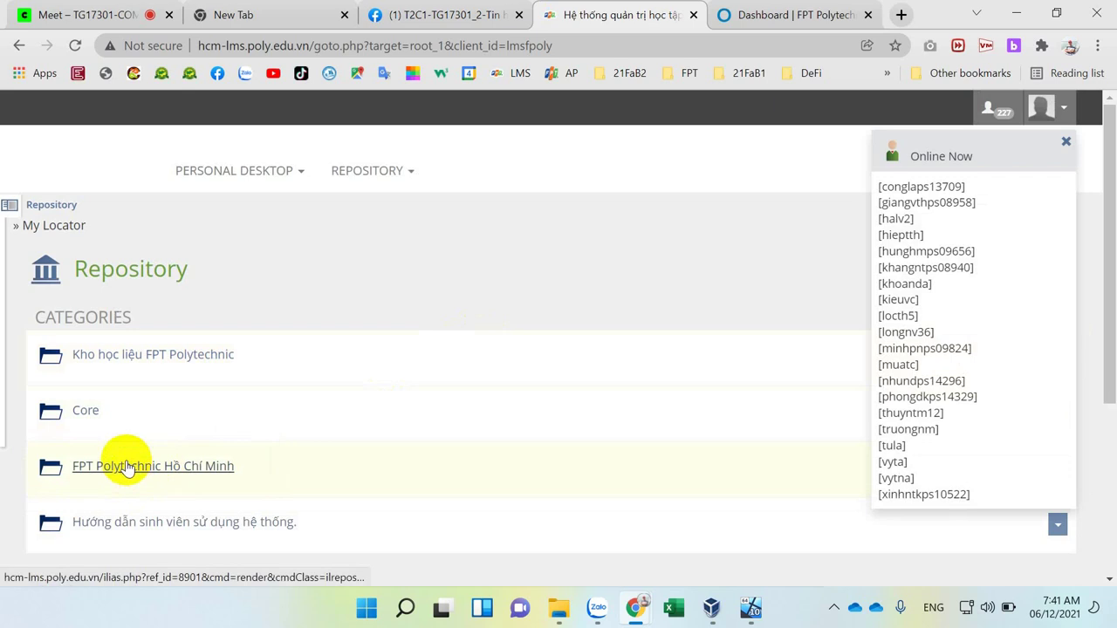
{"action": "left_click", "coordinate": [129, 464]}
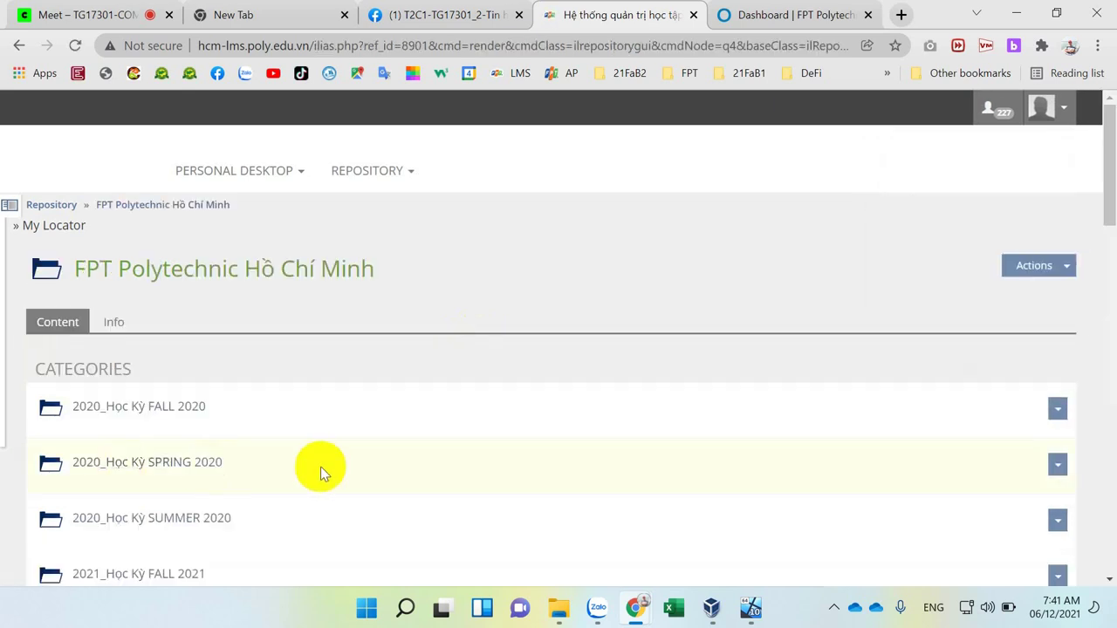
{"action": "scroll", "coordinate": [331, 459], "scroll_direction": "down", "scroll_amount": 10}
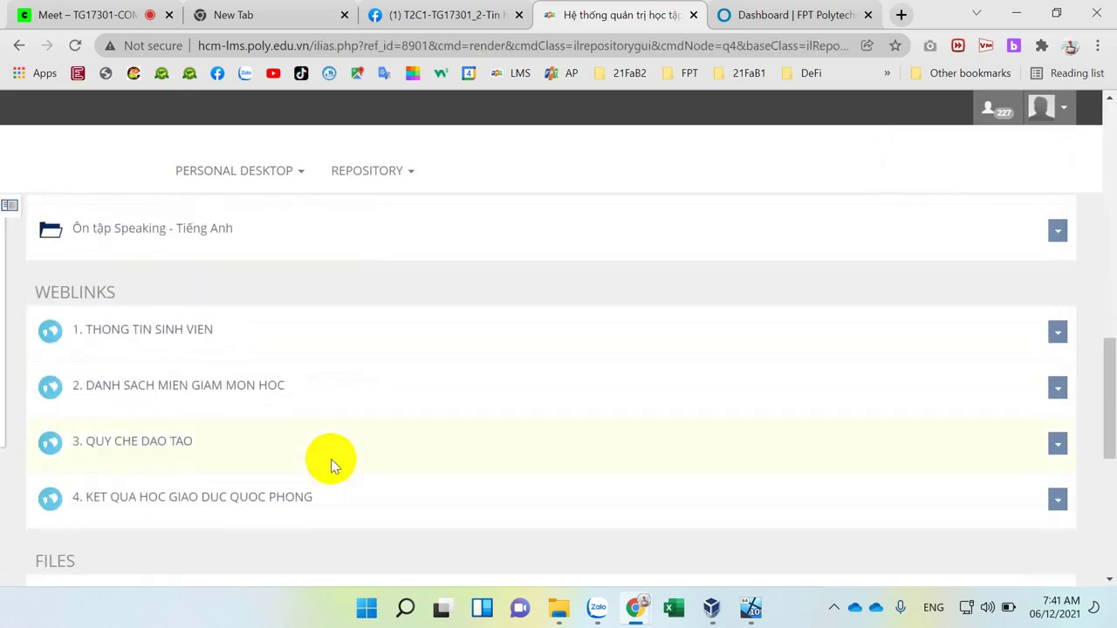
{"action": "scroll", "coordinate": [331, 459], "scroll_direction": "down", "scroll_amount": 4}
{"action": "scroll", "coordinate": [331, 459], "scroll_direction": "up", "scroll_amount": 5}
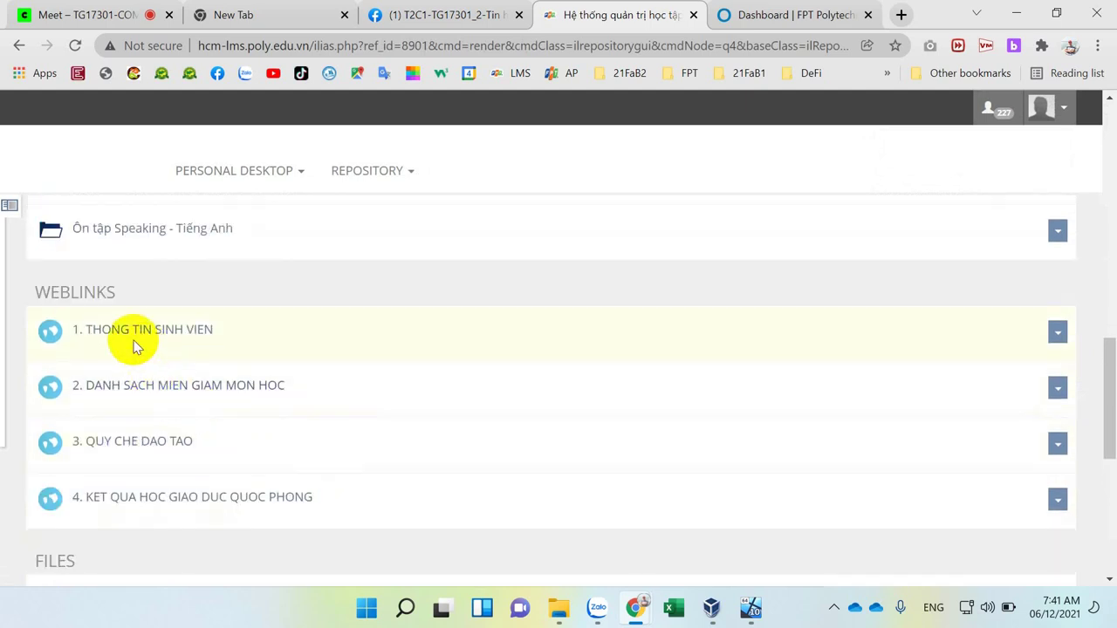
{"action": "scroll", "coordinate": [269, 489], "scroll_direction": "down", "scroll_amount": 3}
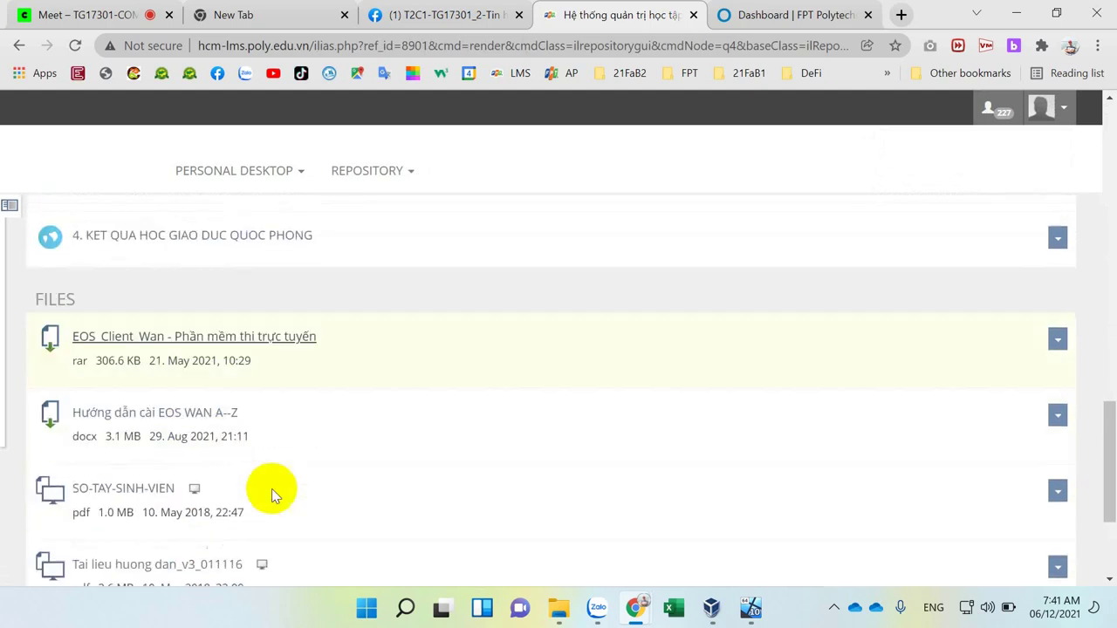
{"action": "scroll", "coordinate": [194, 444], "scroll_direction": "down", "scroll_amount": 3}
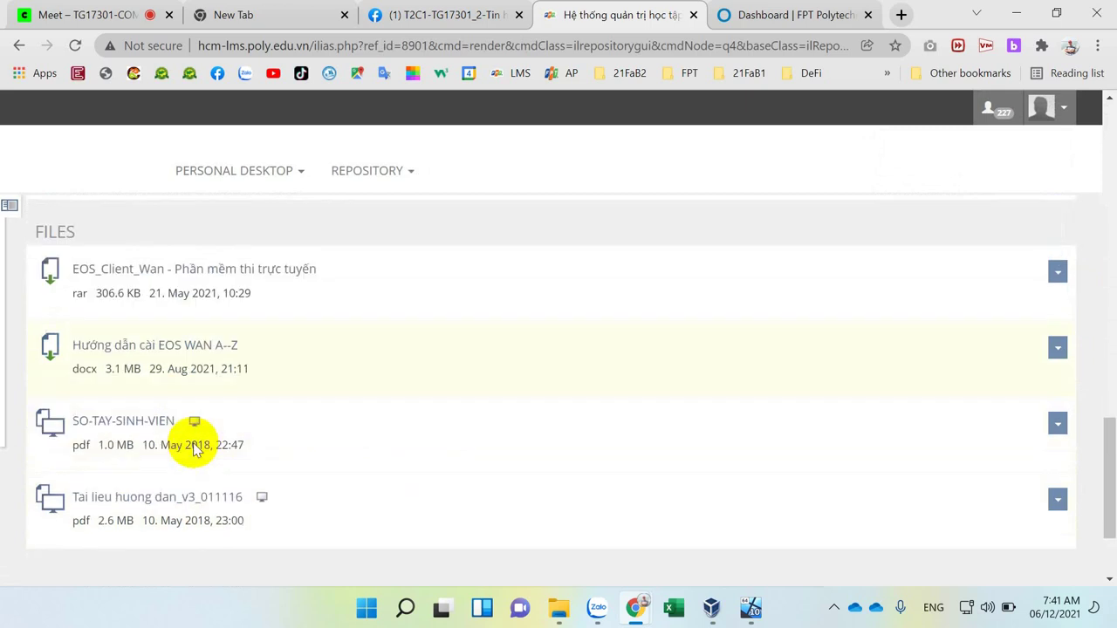
{"action": "scroll", "coordinate": [185, 444], "scroll_direction": "up", "scroll_amount": 1}
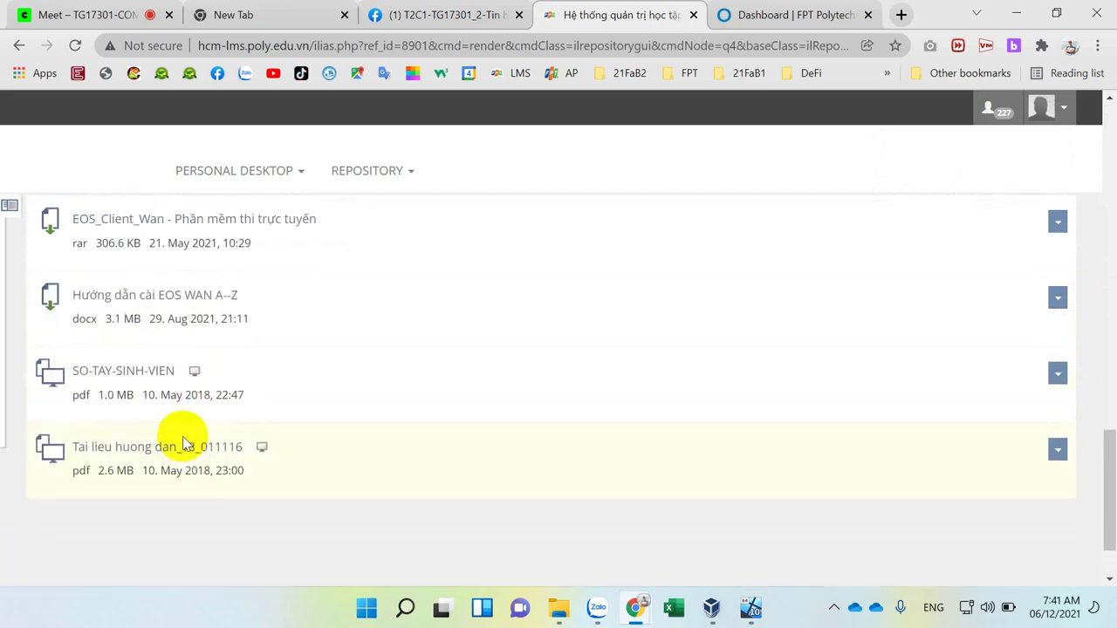
{"action": "scroll", "coordinate": [185, 444], "scroll_direction": "up", "scroll_amount": 1}
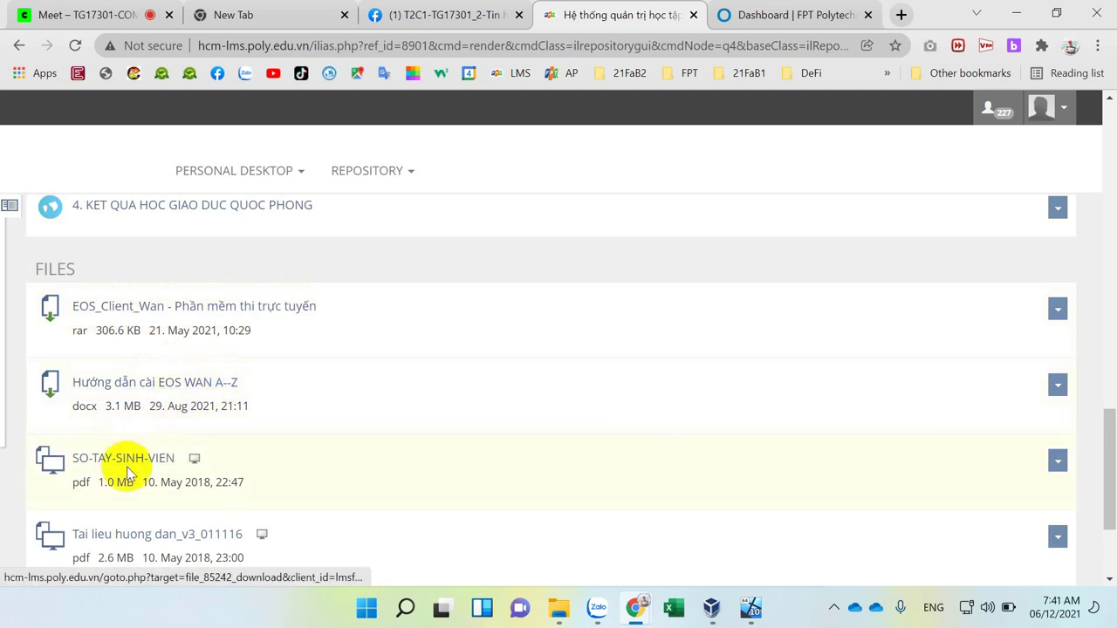
{"action": "scroll", "coordinate": [126, 472], "scroll_direction": "down", "scroll_amount": 1}
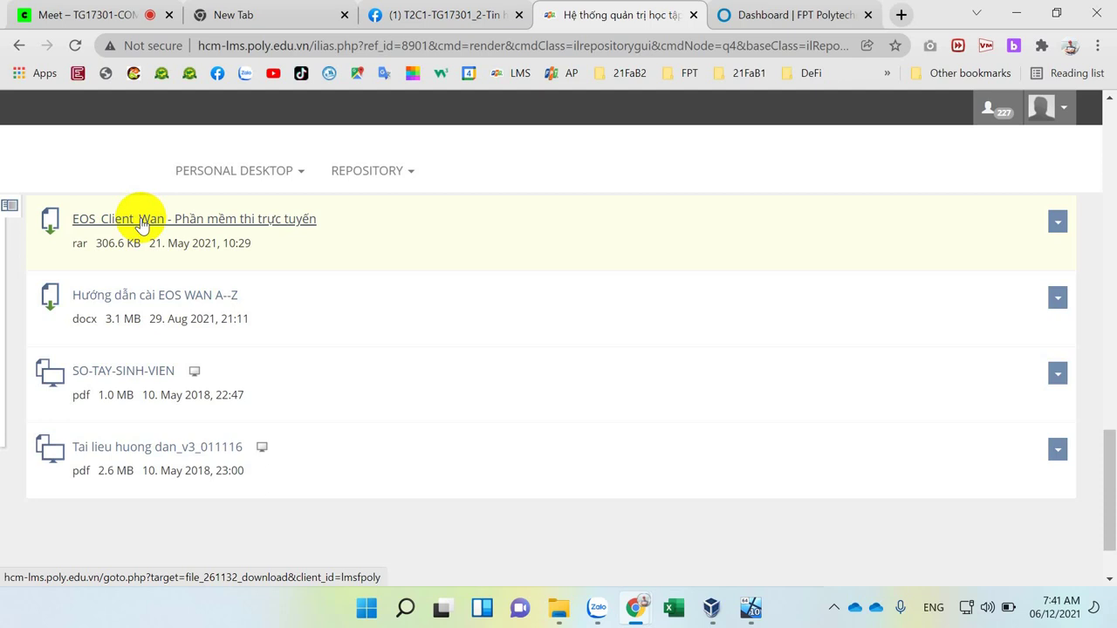
Download EOS_Client_Wan.rar and show it in the Downloads folder.
{"action": "left_click", "coordinate": [142, 220]}
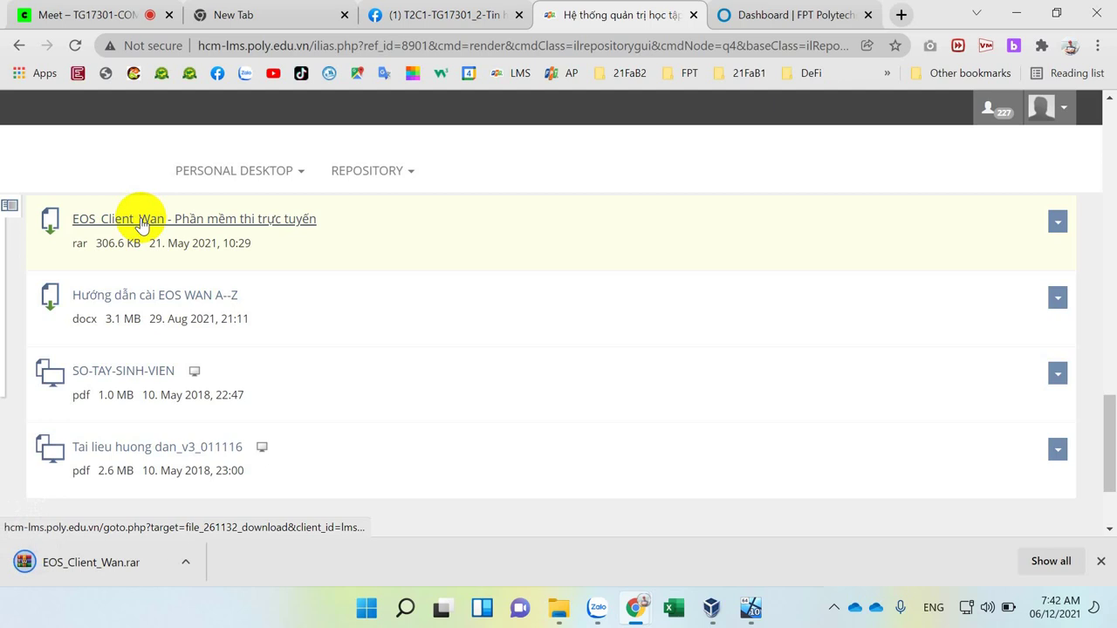
{"action": "left_click", "coordinate": [185, 564]}
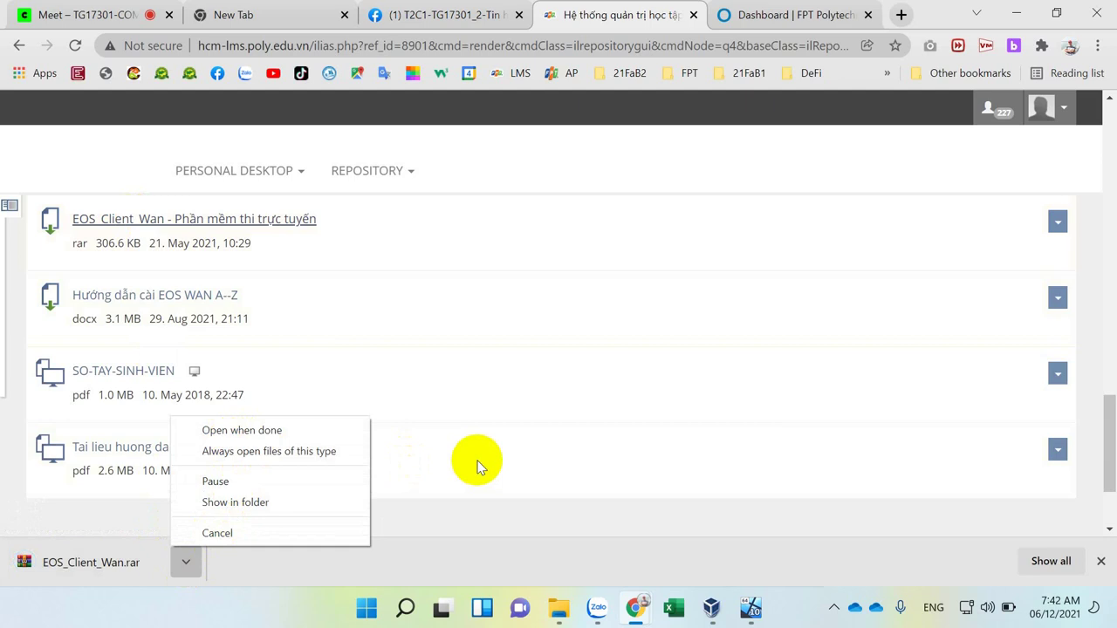
{"action": "left_click", "coordinate": [272, 506]}
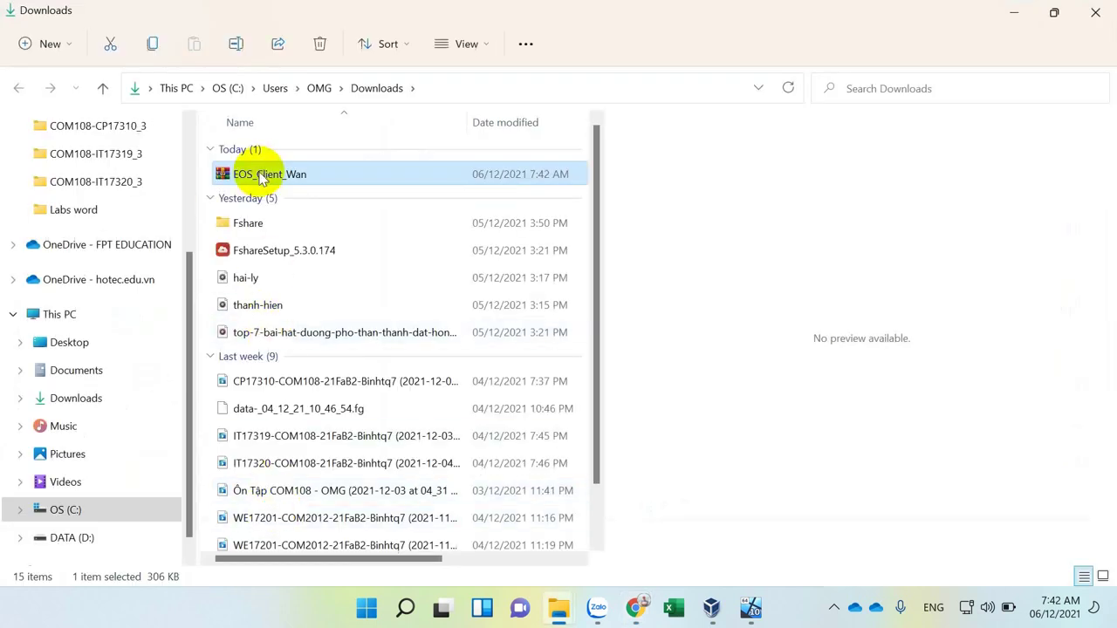
Open the EOS_Client_Wan.rar archive to view its contents, then close the archive viewer.
{"action": "left_click", "coordinate": [262, 174]}
{"action": "right_click", "coordinate": [261, 175]}
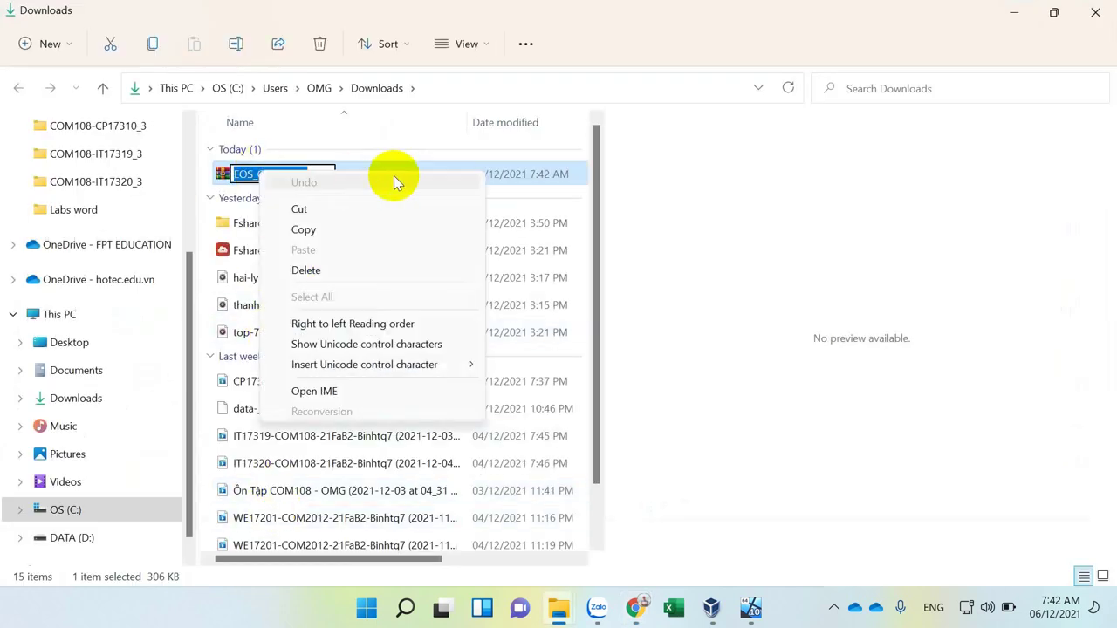
{"action": "left_click", "coordinate": [481, 174]}
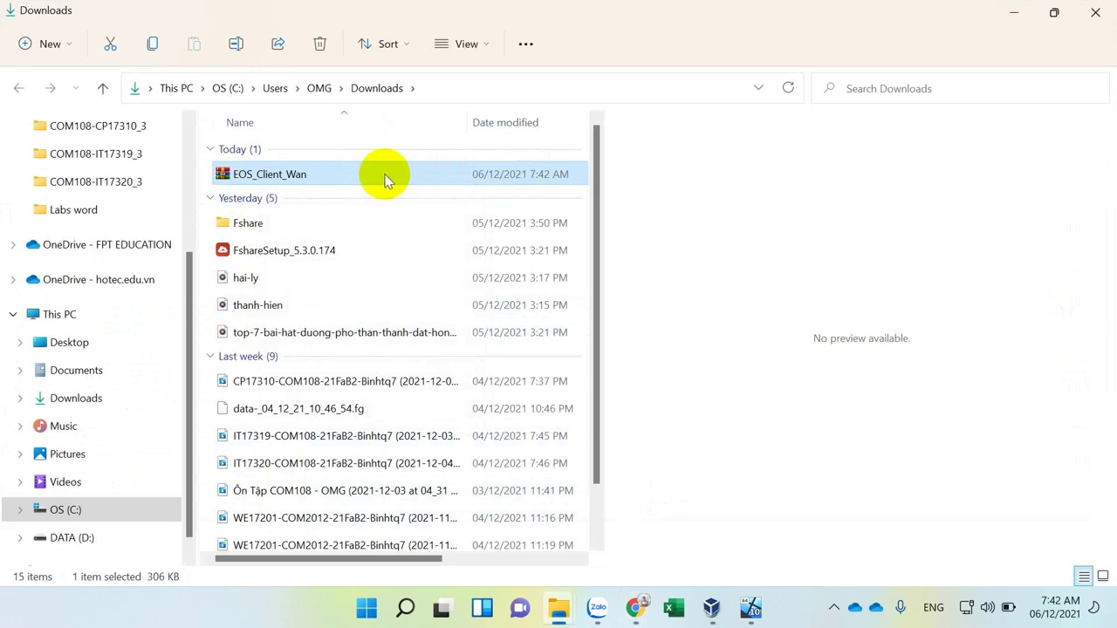
{"action": "right_click", "coordinate": [391, 179]}
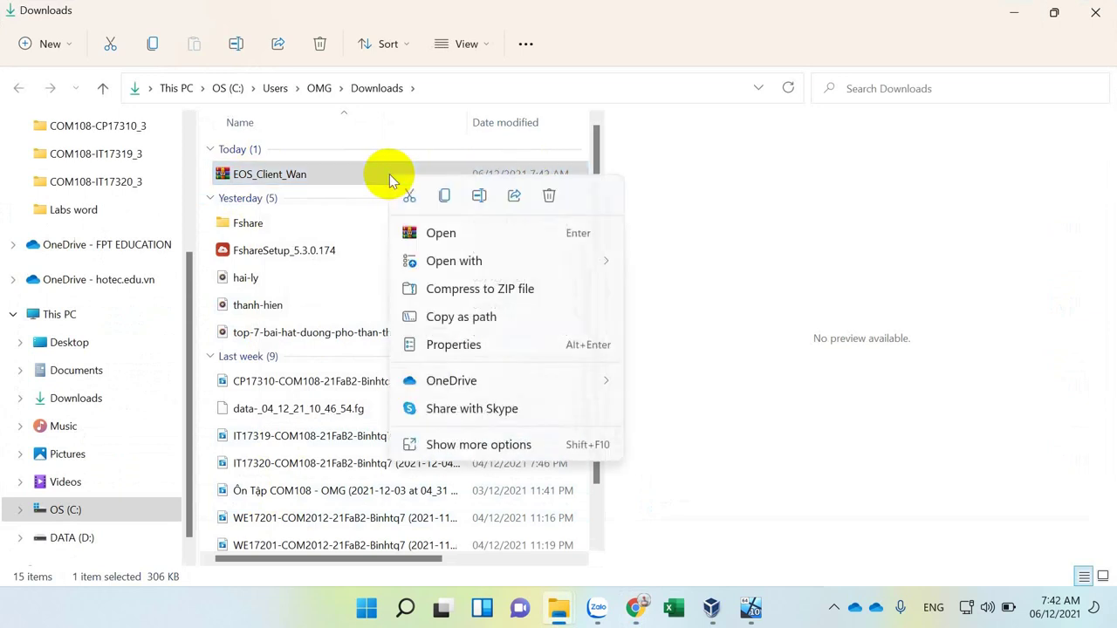
{"action": "left_click", "coordinate": [431, 447]}
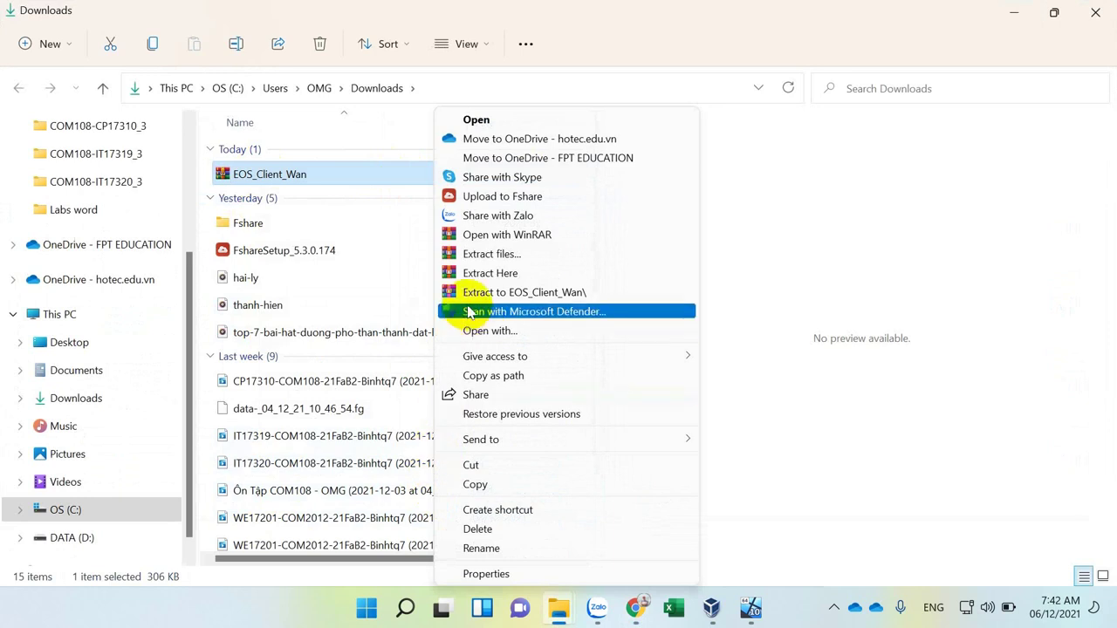
{"action": "left_click", "coordinate": [443, 122]}
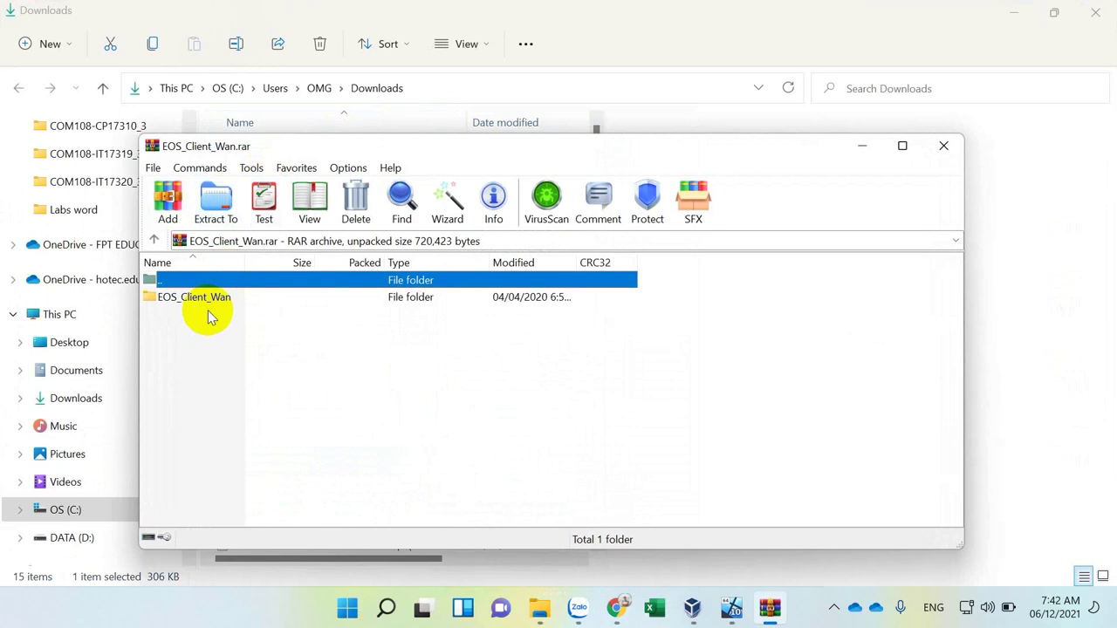
{"action": "left_click", "coordinate": [944, 146]}
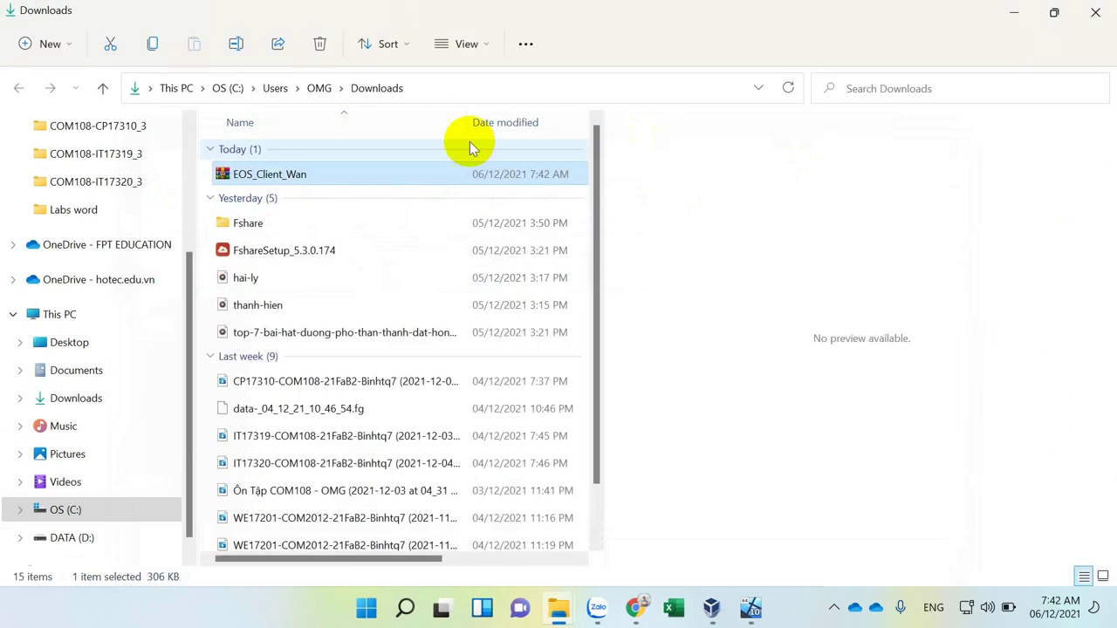
Extract EOS_Client_Wan.rar with Extract Here into the Downloads folder.
{"action": "right_click", "coordinate": [256, 174]}
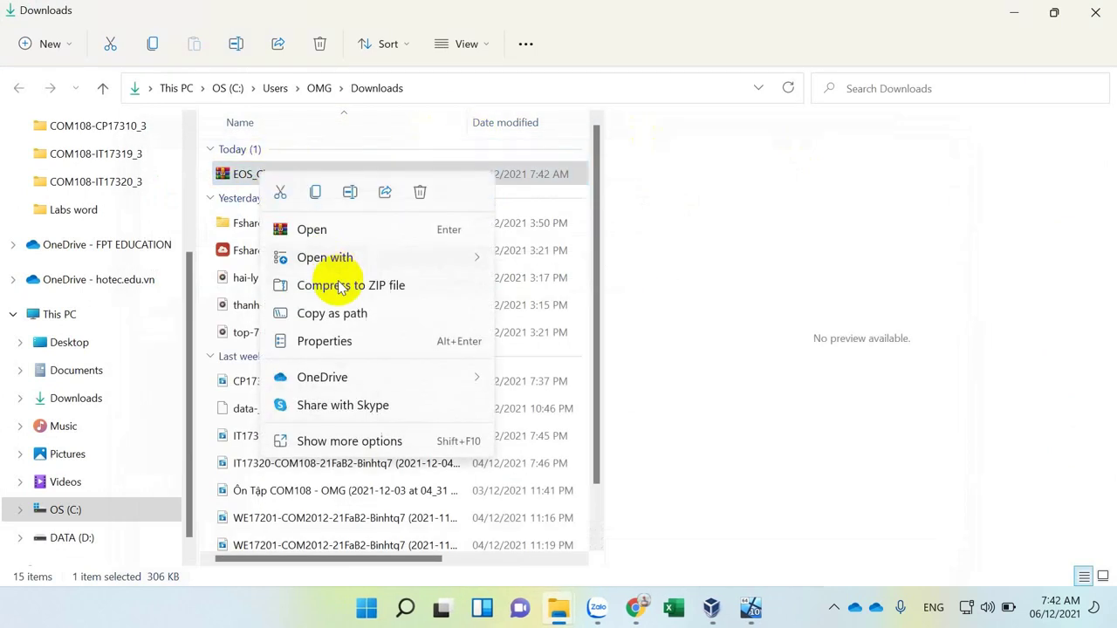
{"action": "left_click", "coordinate": [342, 443]}
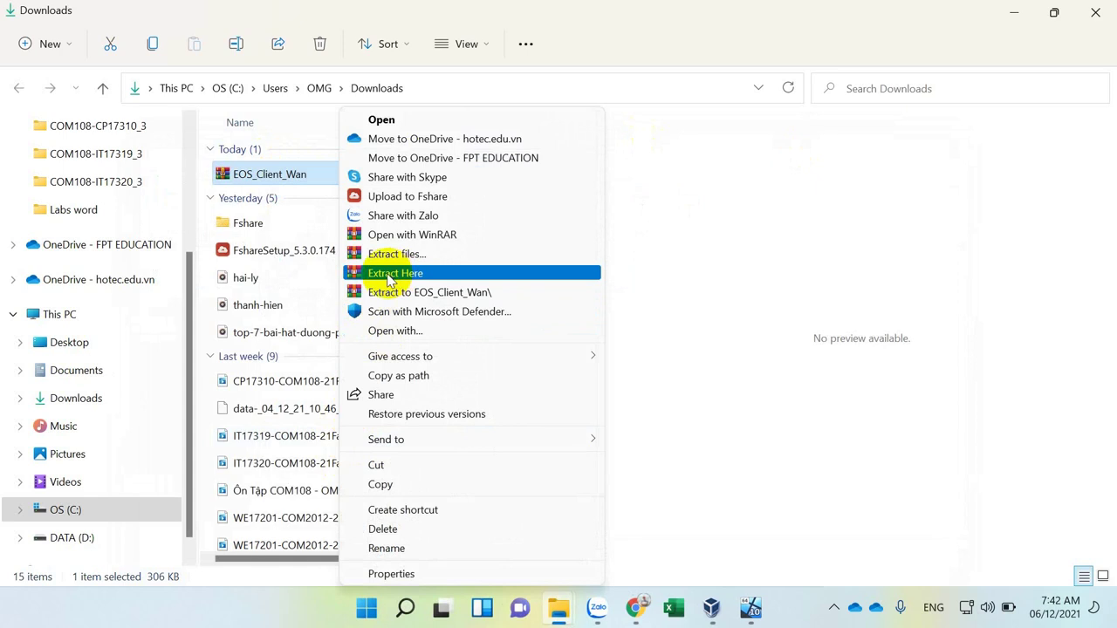
{"action": "left_click", "coordinate": [387, 274]}
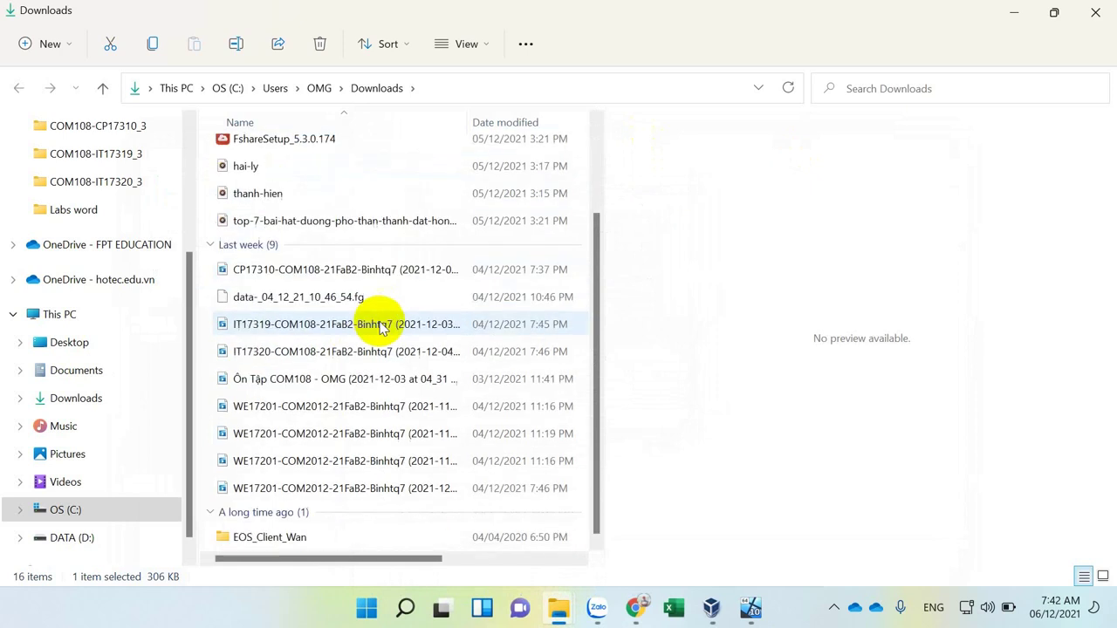
Open the EOS_Client_Wan folder, widen the file list, and select the EOSClient application.
{"action": "double_click", "coordinate": [262, 537]}
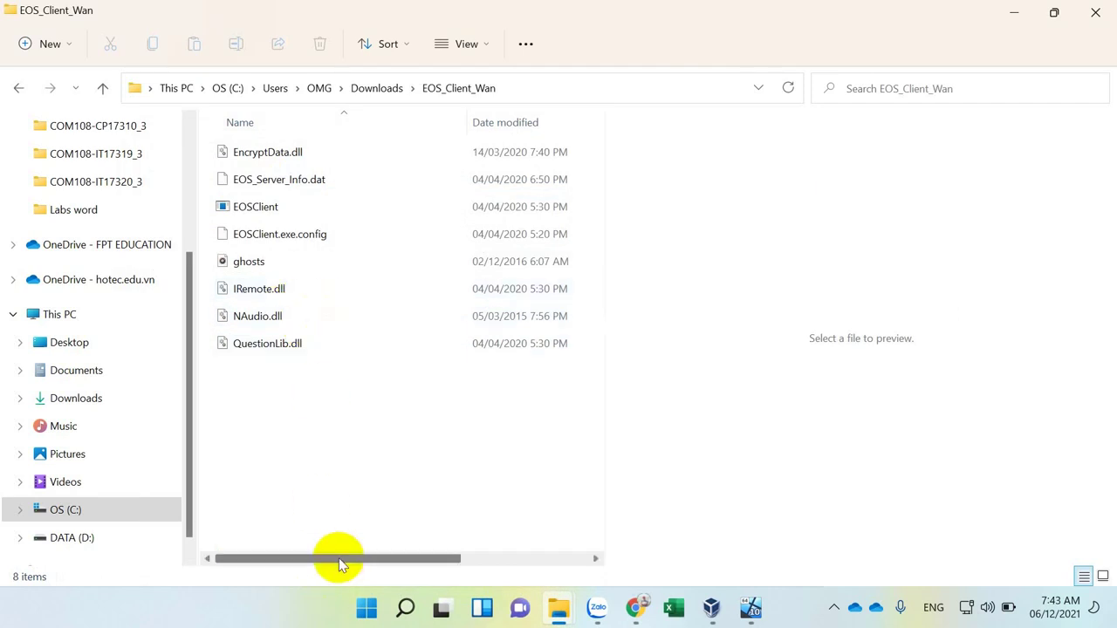
{"action": "left_click_drag", "start_coordinate": [341, 559], "coordinate": [458, 556]}
{"action": "left_click", "coordinate": [435, 211]}
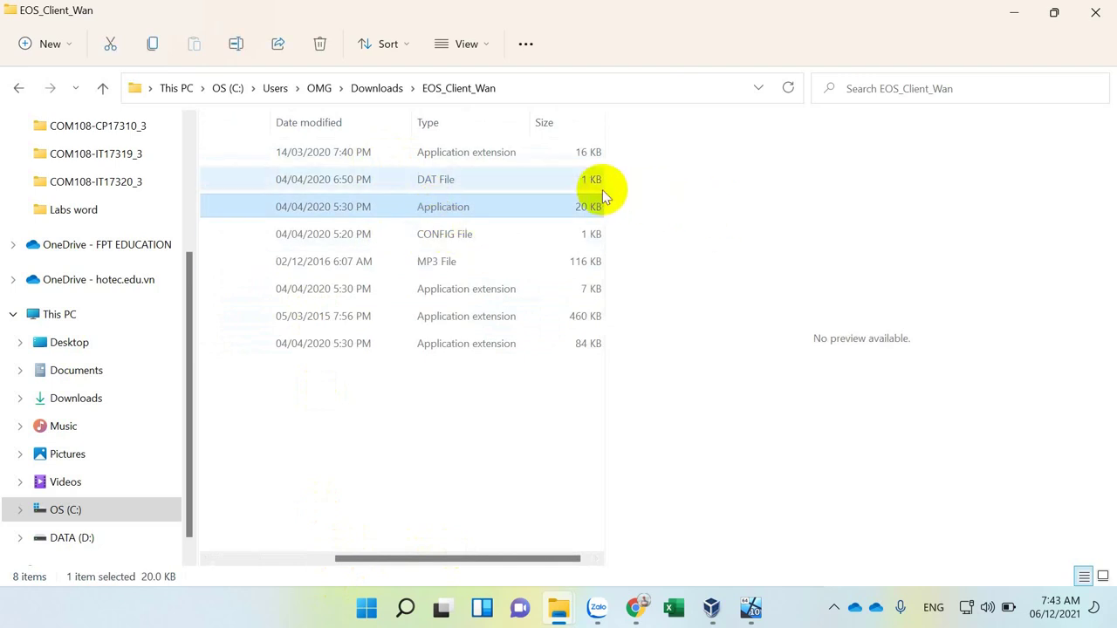
{"action": "left_click_drag", "start_coordinate": [605, 186], "coordinate": [812, 187]}
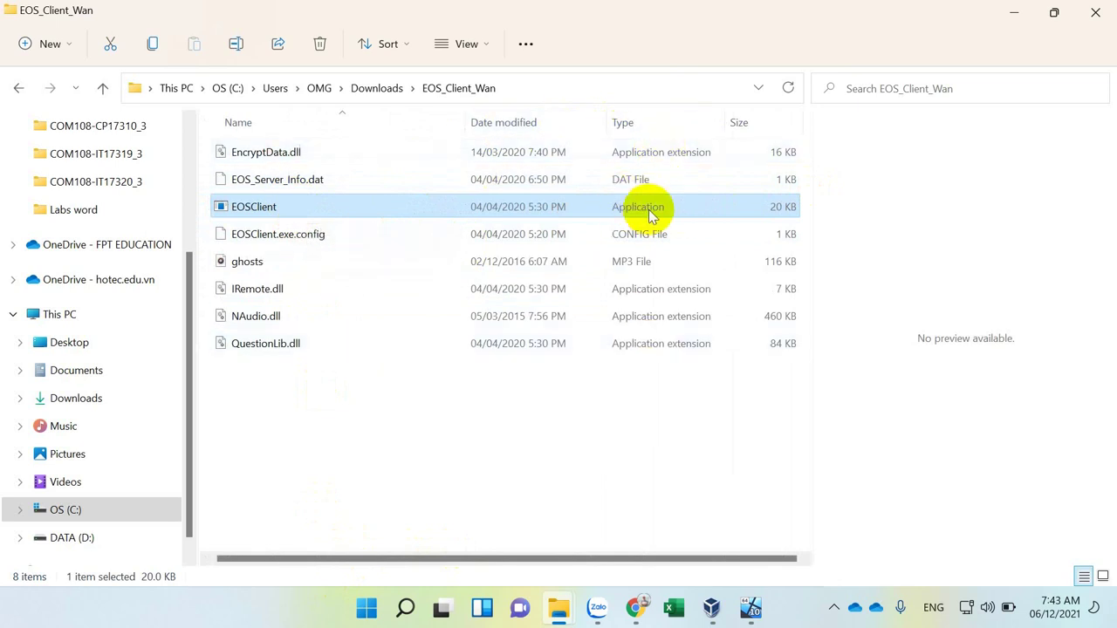
{"action": "left_click", "coordinate": [629, 152]}
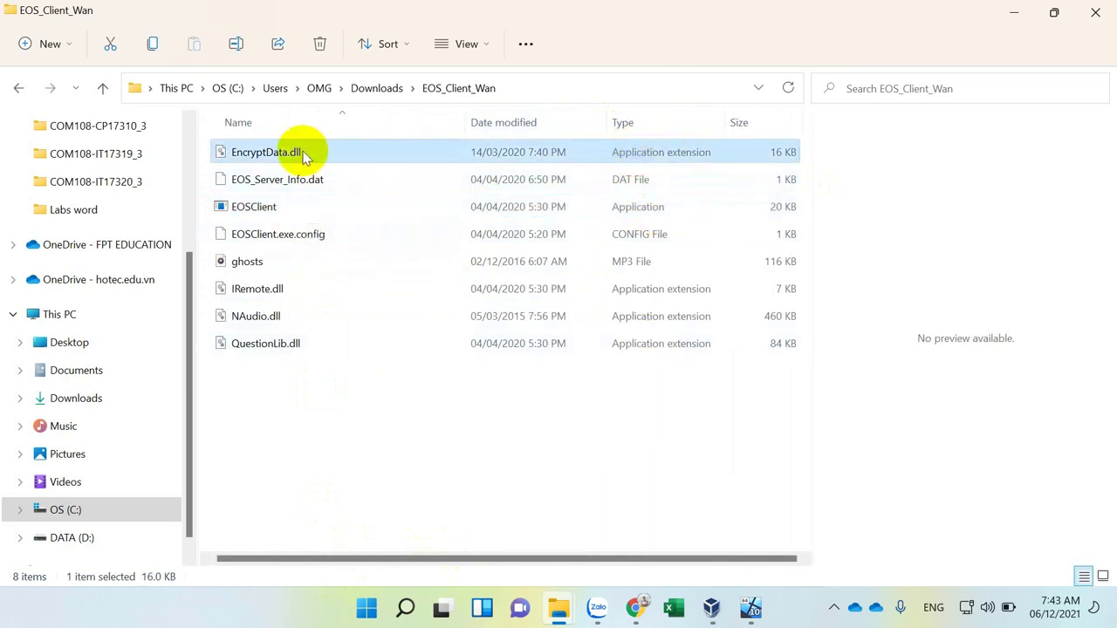
{"action": "left_click", "coordinate": [249, 206]}
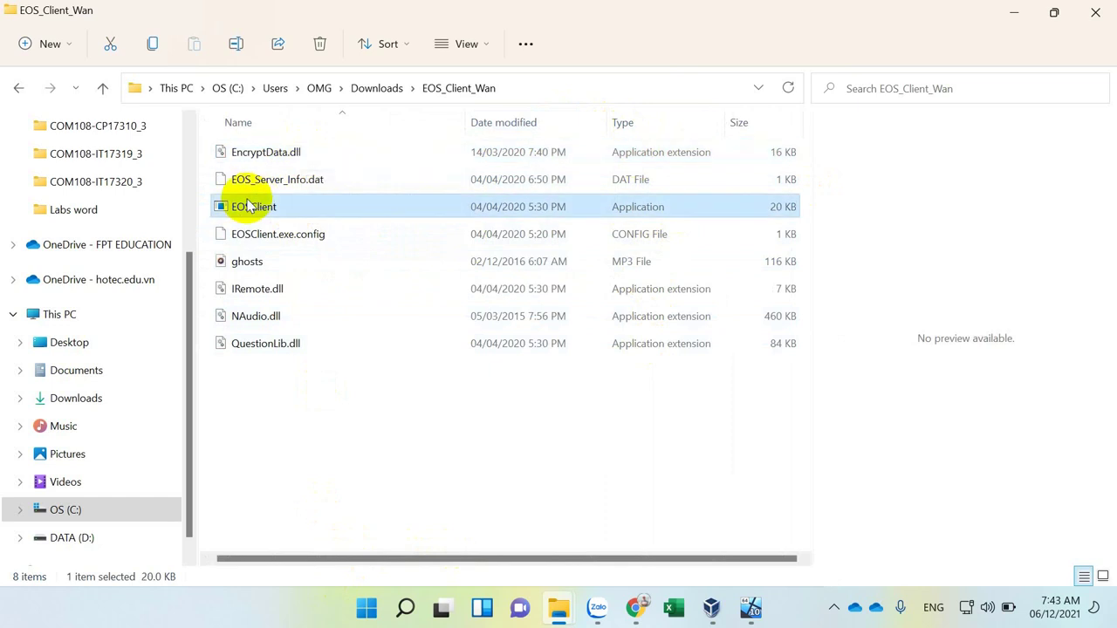
{"action": "right_click", "coordinate": [248, 206]}
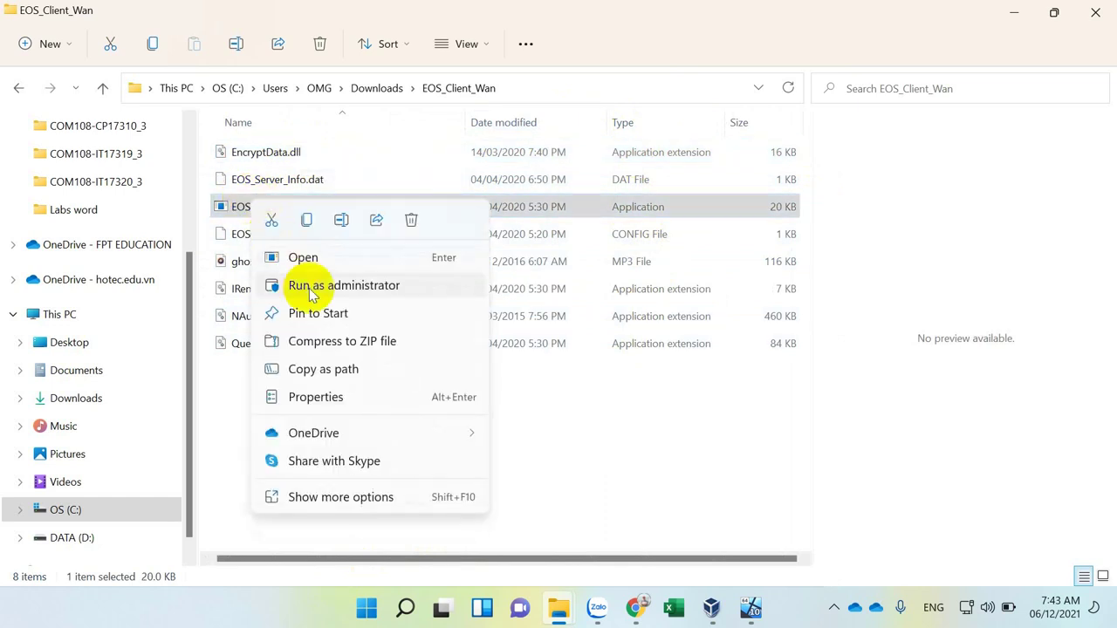
Run EOSClient as administrator and move the EOS Login Form into place.
{"action": "left_click", "coordinate": [392, 291]}
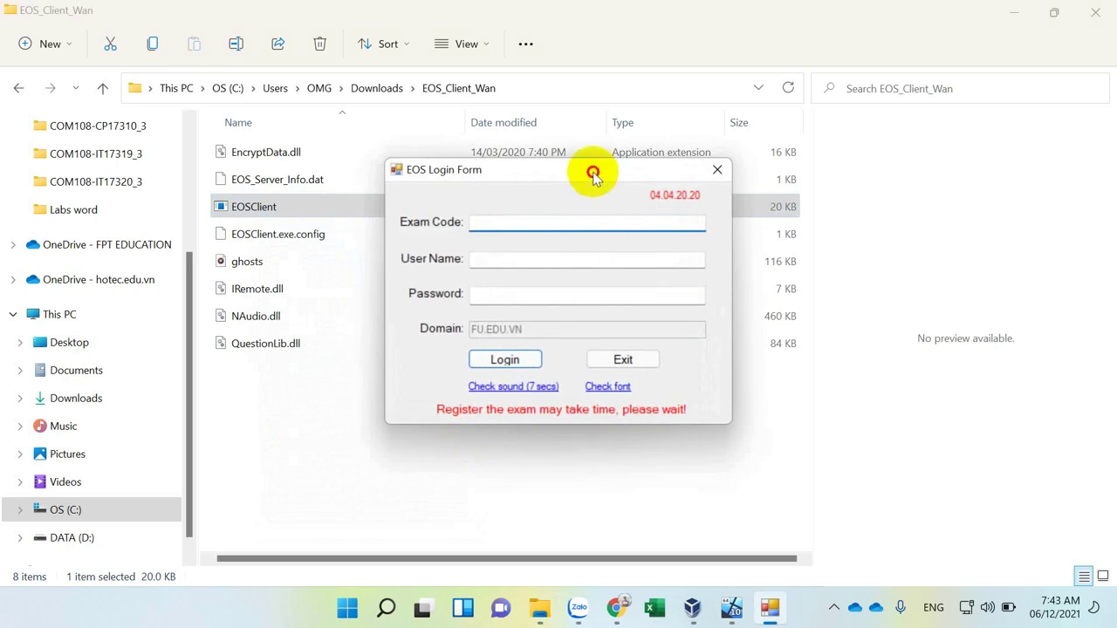
{"action": "left_click_drag", "start_coordinate": [591, 172], "coordinate": [573, 206]}
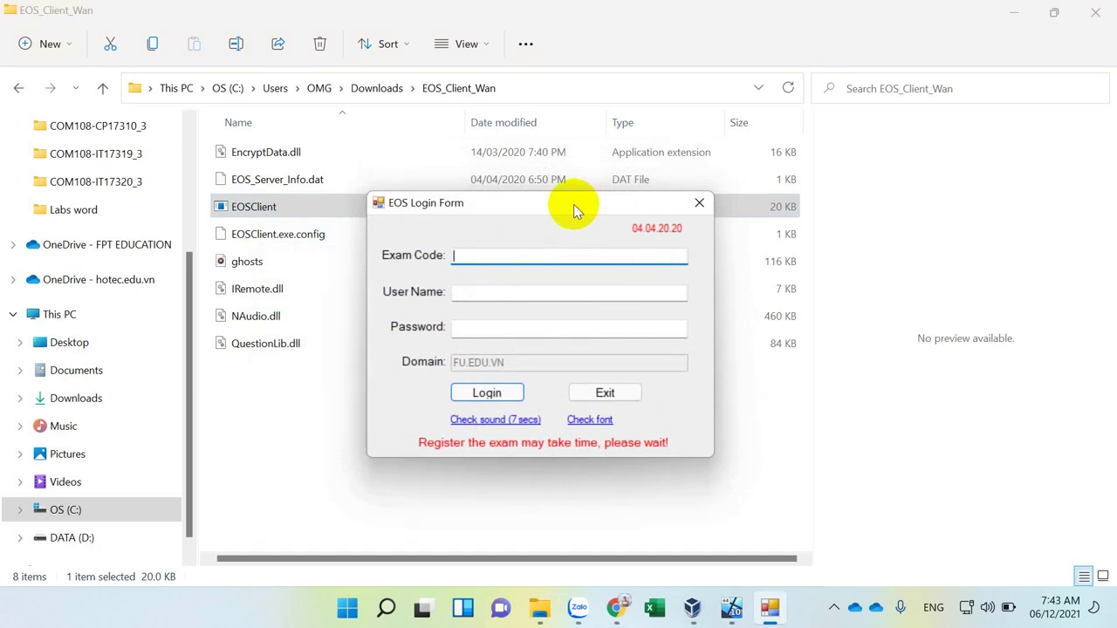
Enter the student ID as the User Name without the stray space, leaving Password blank.
{"action": "left_click", "coordinate": [489, 252]}
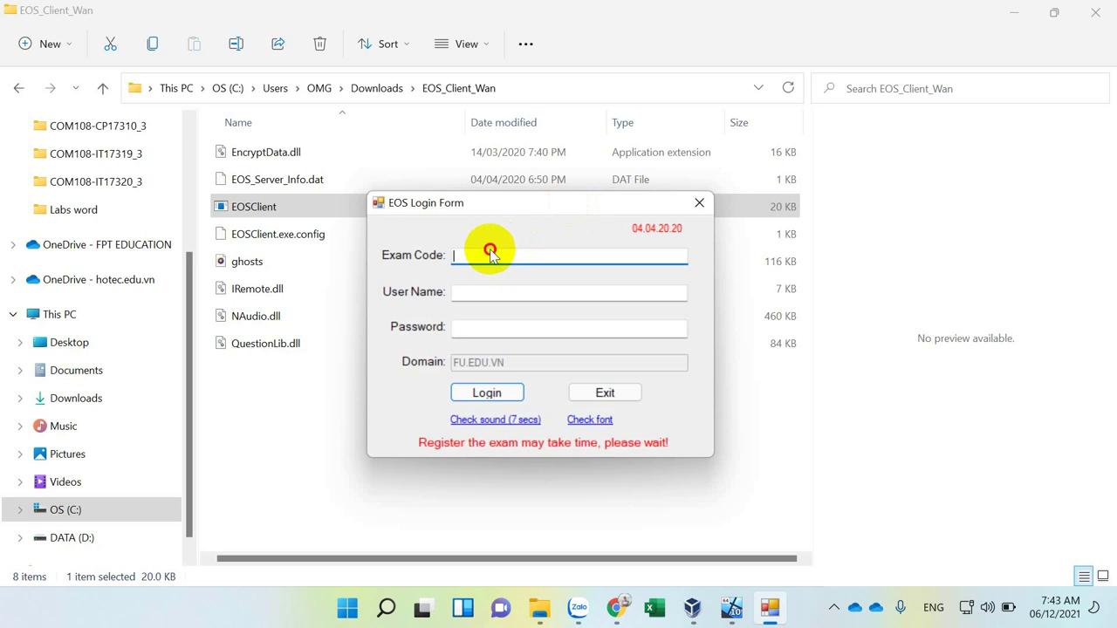
{"action": "left_click", "coordinate": [467, 293]}
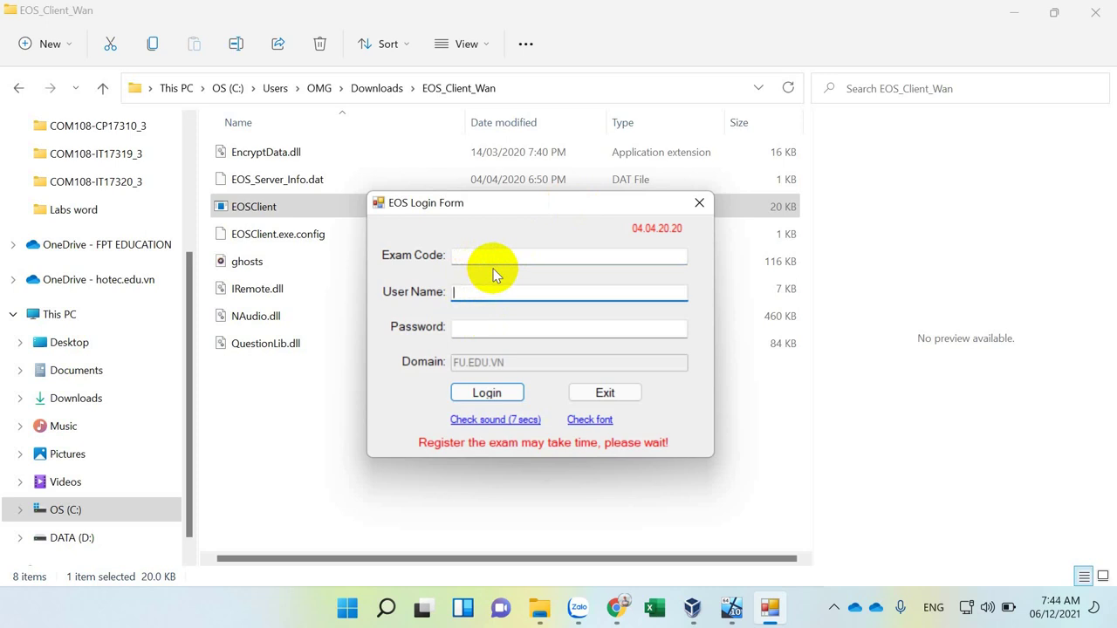
{"action": "key", "text": "BackSpace"}
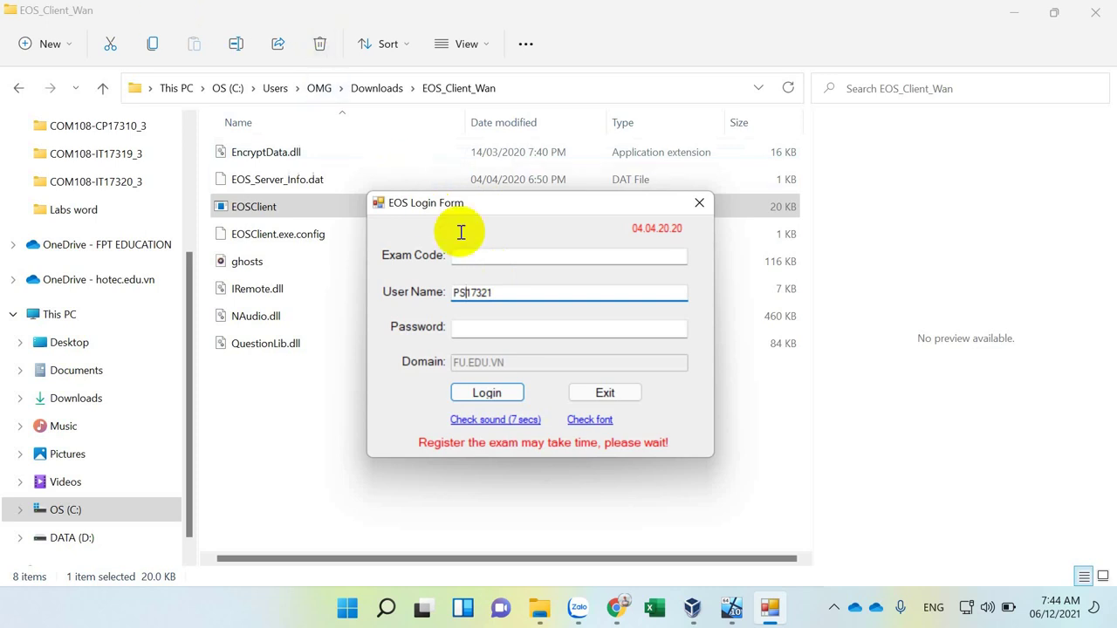
{"action": "left_click", "coordinate": [476, 256]}
{"action": "left_click", "coordinate": [497, 330]}
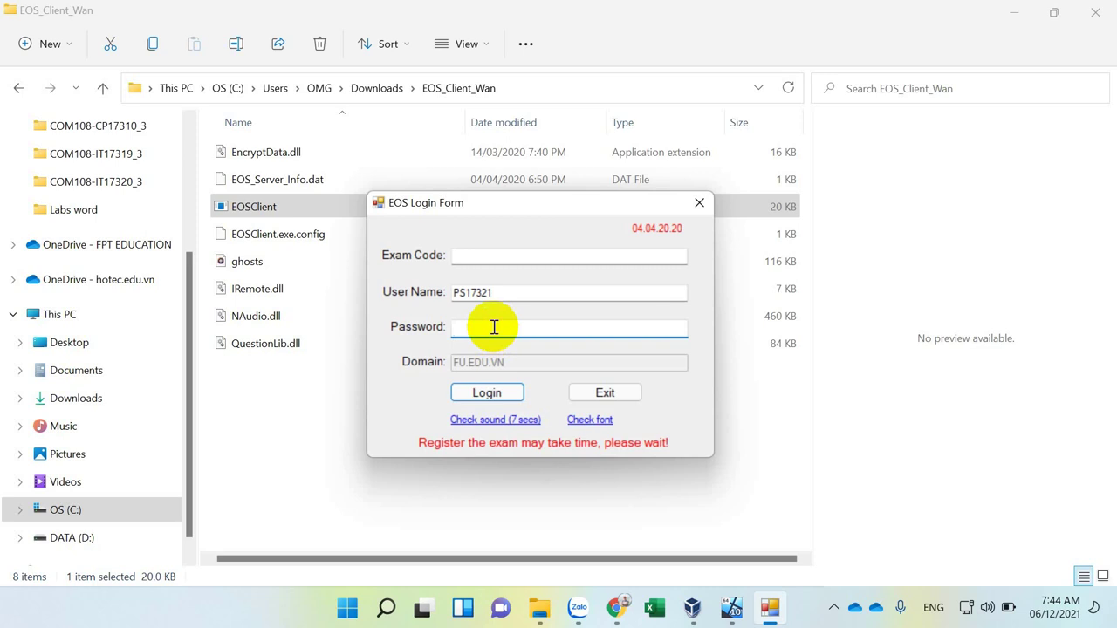
{"action": "left_click", "coordinate": [504, 204]}
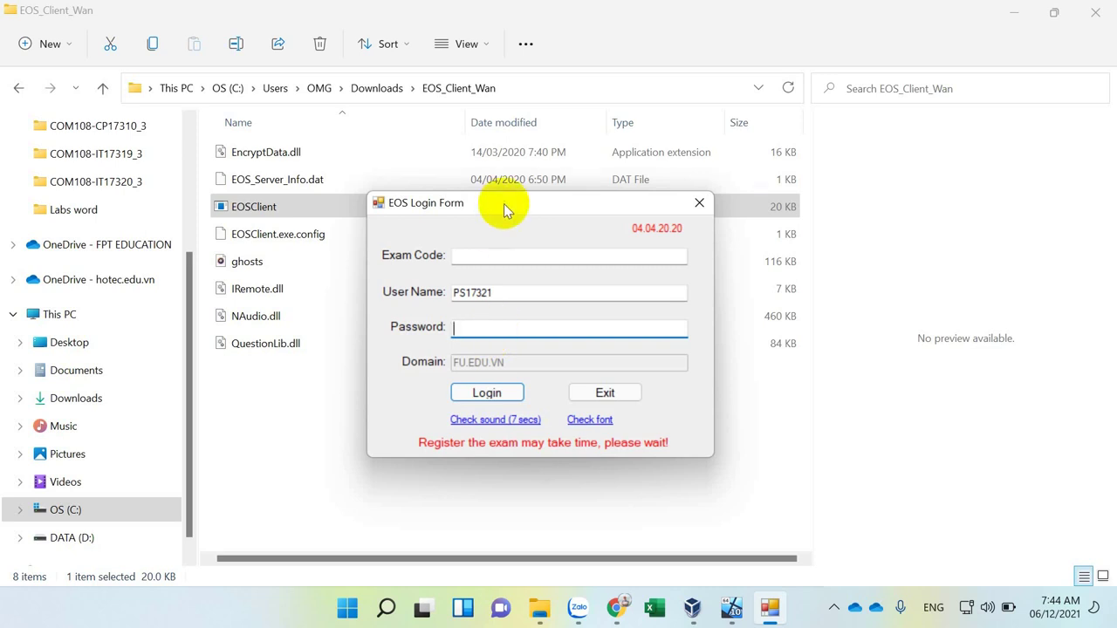
{"action": "left_click", "coordinate": [499, 291]}
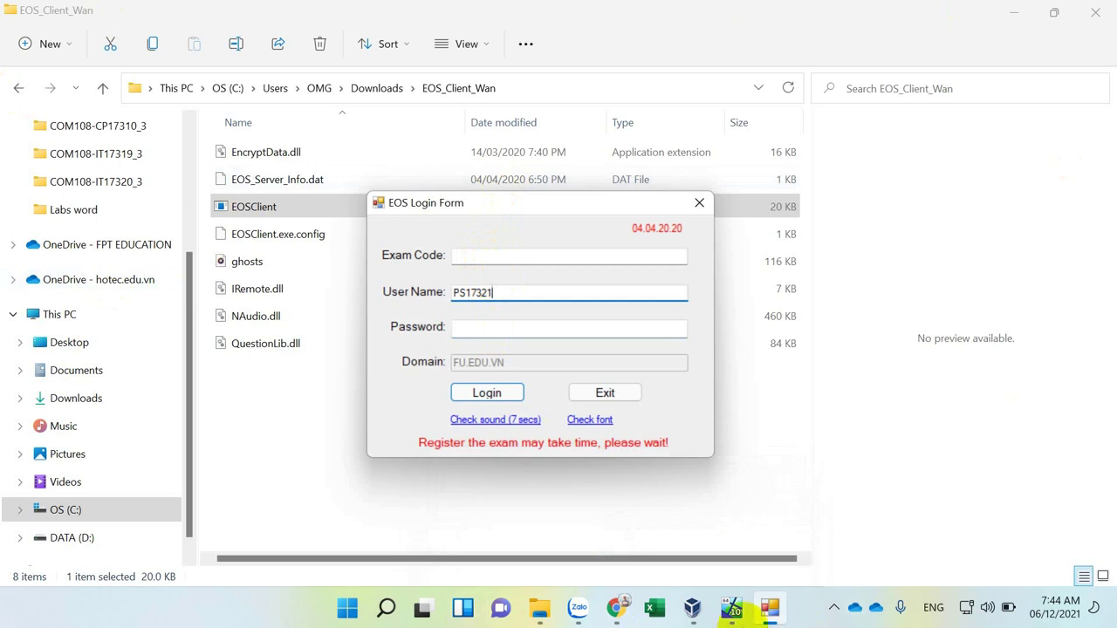
Switch to the Facebook group page and start a new group post.
{"action": "left_click", "coordinate": [610, 611]}
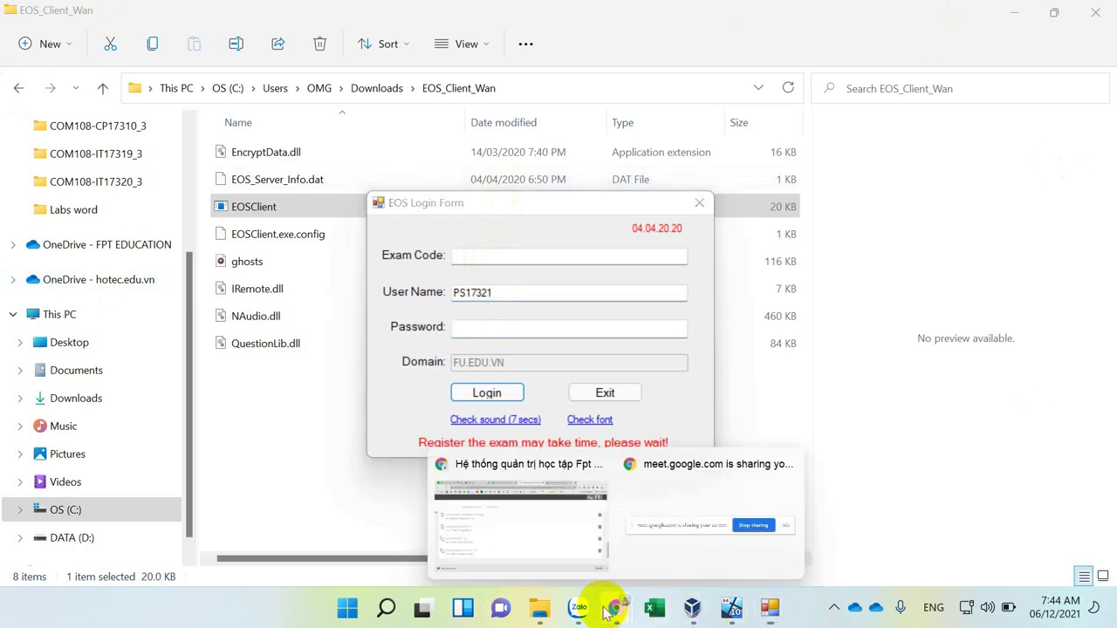
{"action": "left_click", "coordinate": [512, 511]}
{"action": "left_click", "coordinate": [422, 18]}
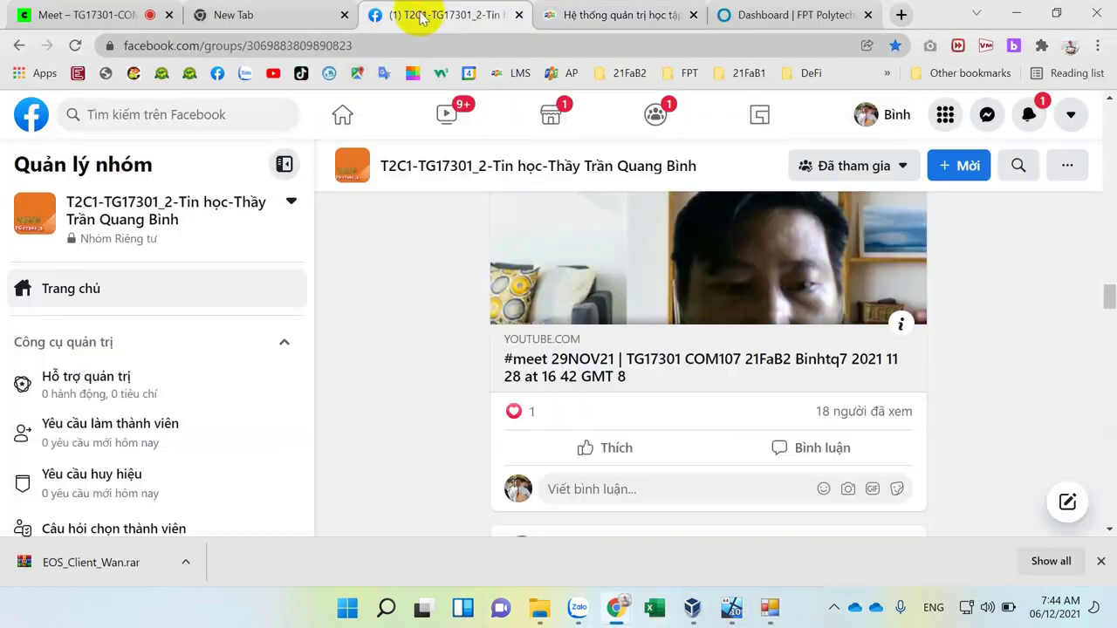
{"action": "scroll", "coordinate": [505, 406], "scroll_direction": "up", "scroll_amount": 6}
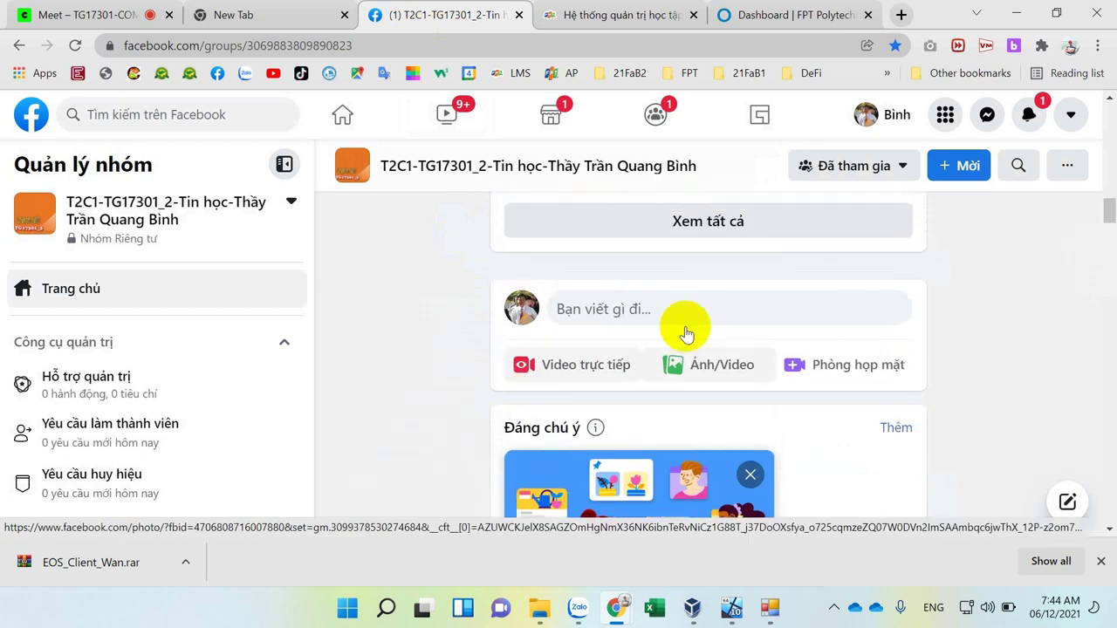
{"action": "left_click", "coordinate": [696, 304]}
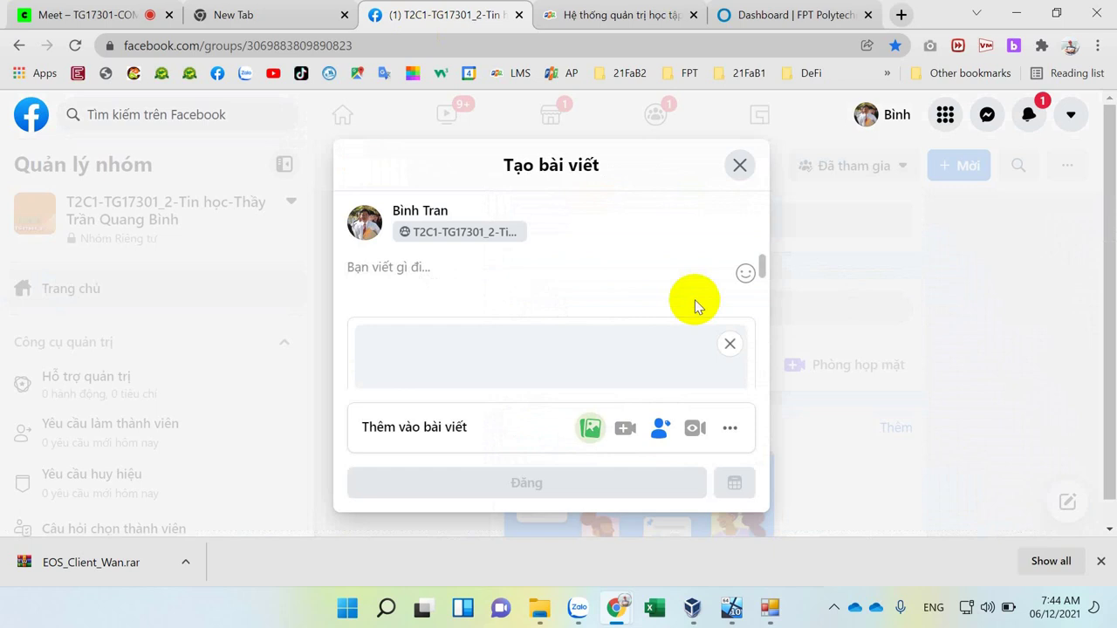
Caption the post 'STT-MSSV-Họ Tên' and remove the attached exercise image.
{"action": "type", "text": "STTT"}
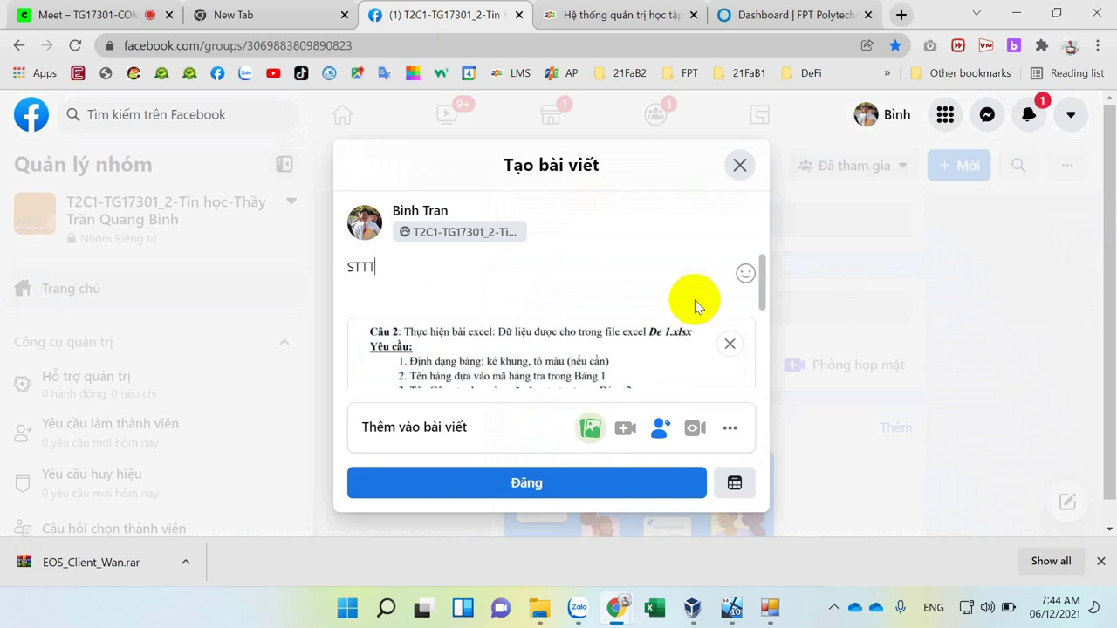
{"action": "key", "text": "BackSpace"}
{"action": "type", "text": "-MSSv-"}
{"action": "key", "text": "BackSpace"}
{"action": "type", "text": "V-Ho Ten"}
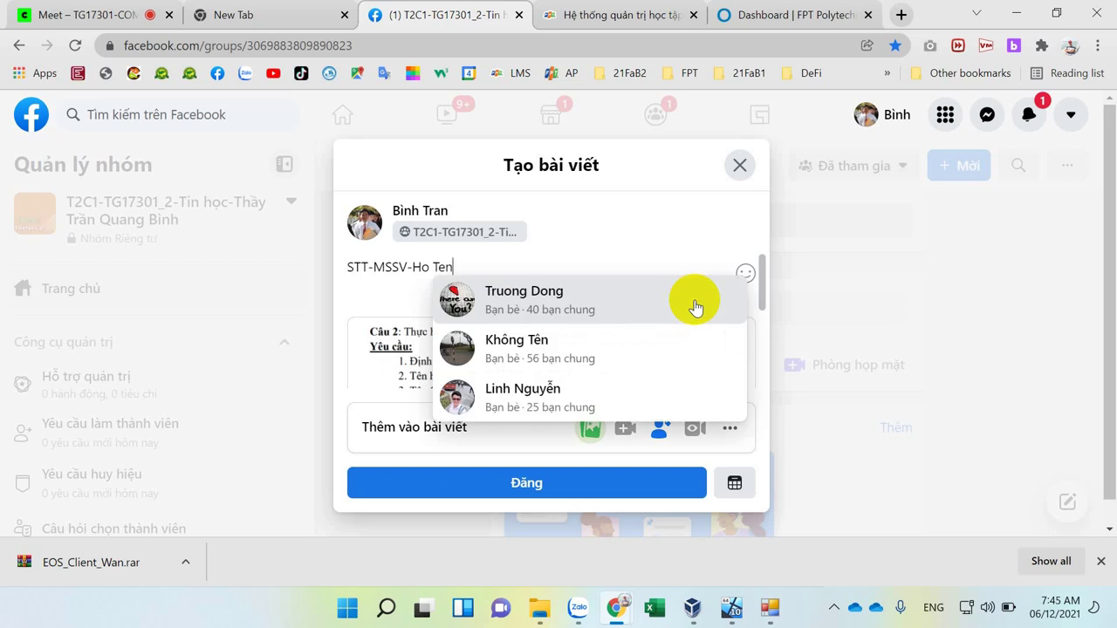
{"action": "type", "text": "e"}
{"action": "key", "text": "Left"}
{"action": "key", "text": "Left"}
{"action": "key", "text": "Left"}
{"action": "key", "text": "Left"}
{"action": "key", "text": "Left"}
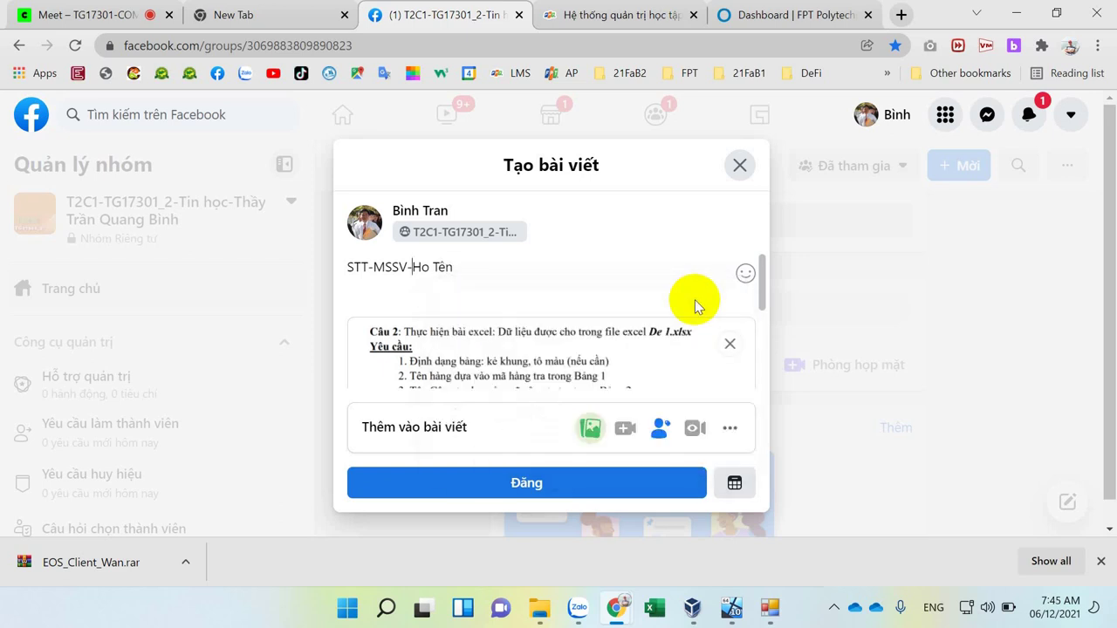
{"action": "key", "text": "shift+Right"}
{"action": "key", "text": "Right"}
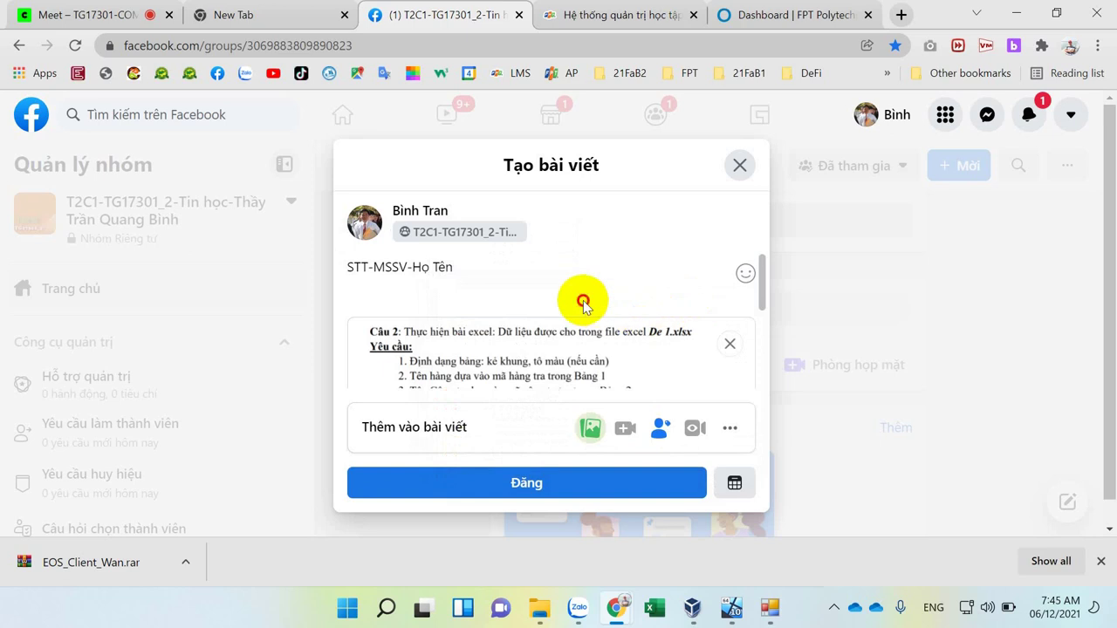
{"action": "left_click", "coordinate": [483, 266]}
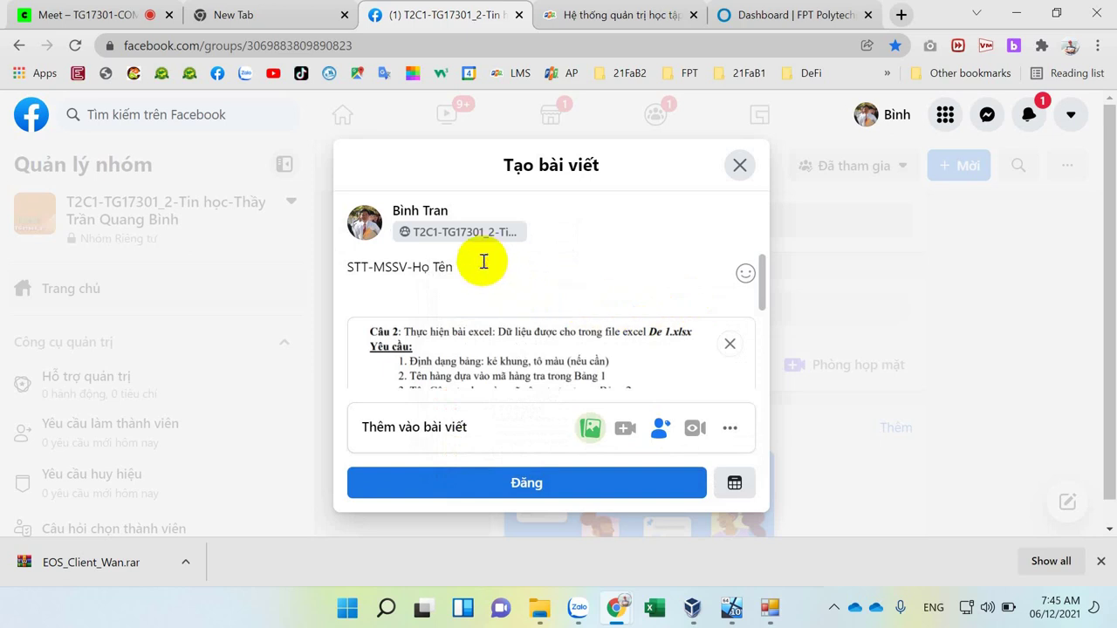
{"action": "left_click", "coordinate": [730, 344]}
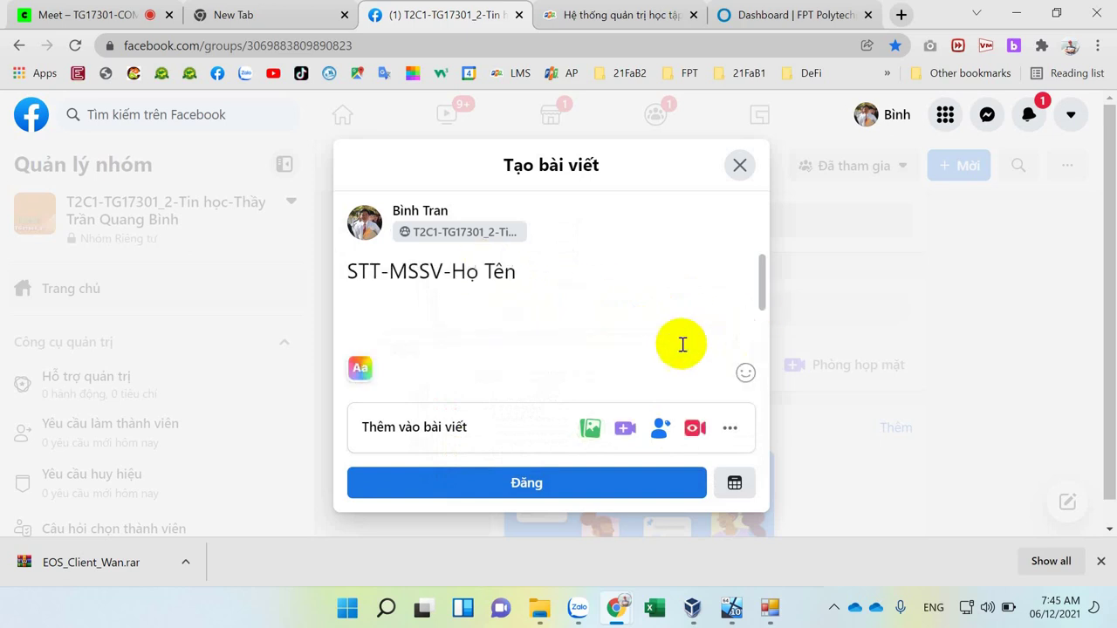
Switch through the Dashboard and LMS tabs and bring the EOS login form forward.
{"action": "left_click", "coordinate": [743, 17]}
{"action": "left_click", "coordinate": [631, 17]}
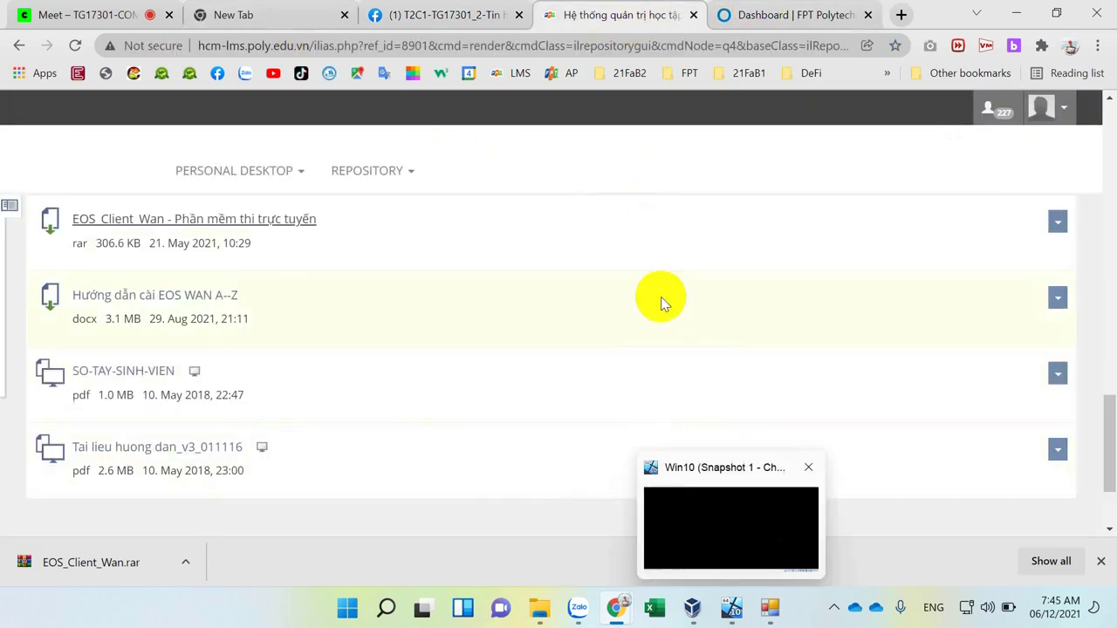
{"action": "left_click", "coordinate": [769, 607]}
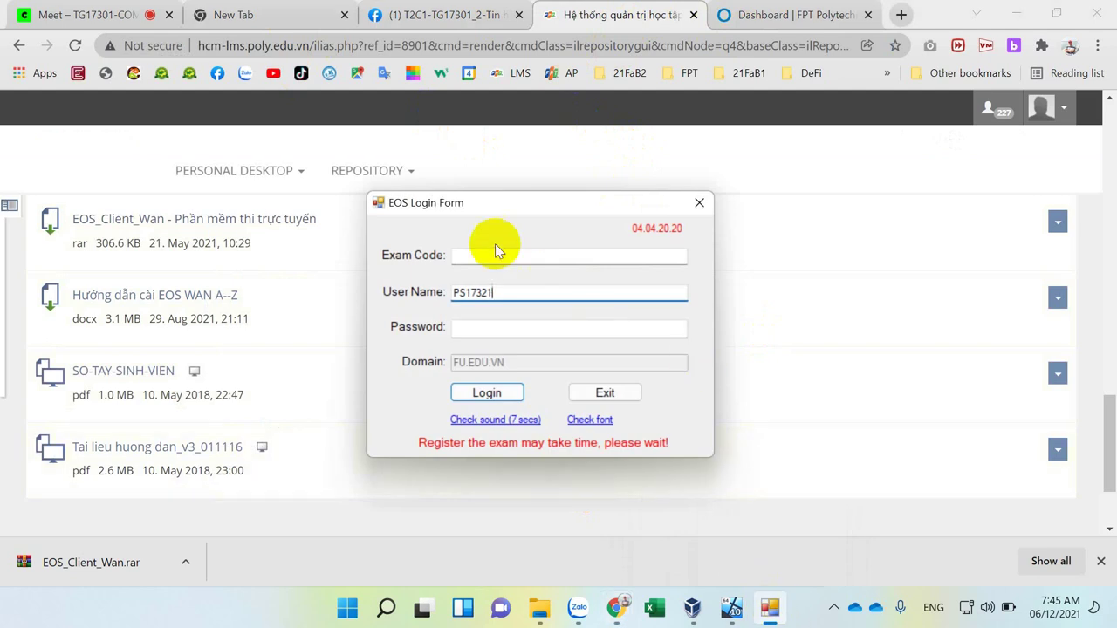
In the Facebook draft, paste the copied image on a new line, then remove the wrong image.
{"action": "left_click", "coordinate": [453, 11]}
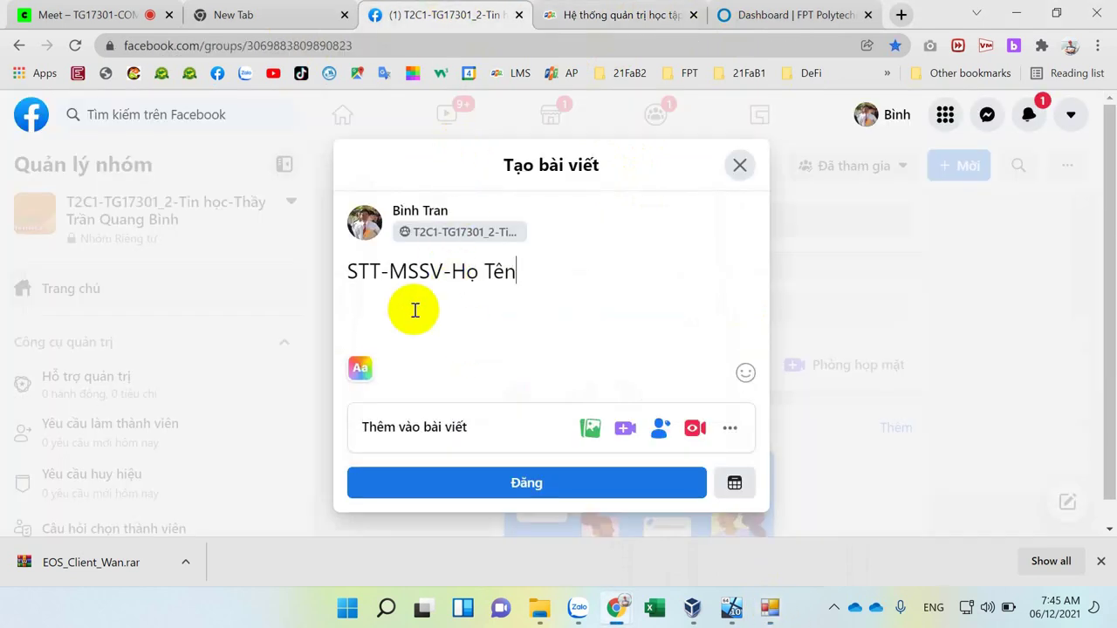
{"action": "key", "text": "Return"}
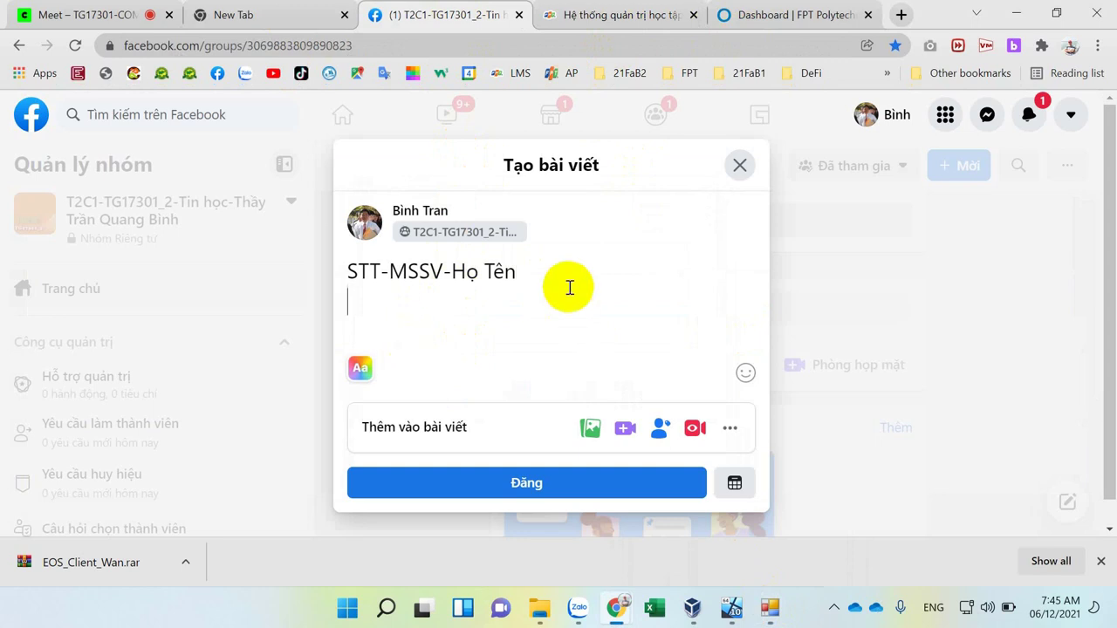
{"action": "key", "text": "ctrl+v"}
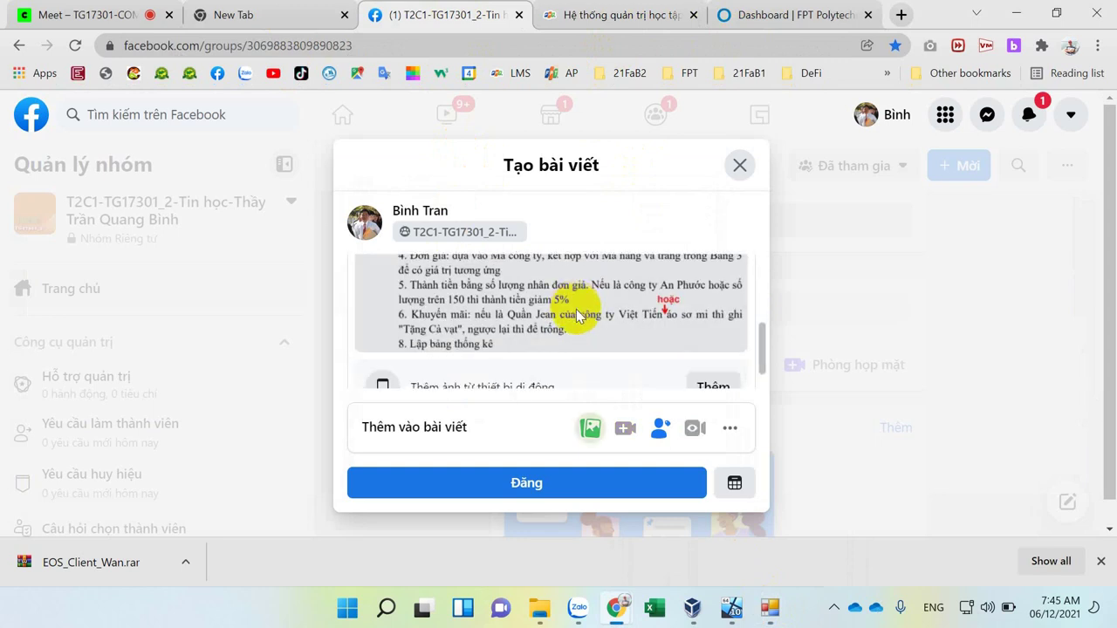
{"action": "scroll", "coordinate": [578, 310], "scroll_direction": "up", "scroll_amount": 3}
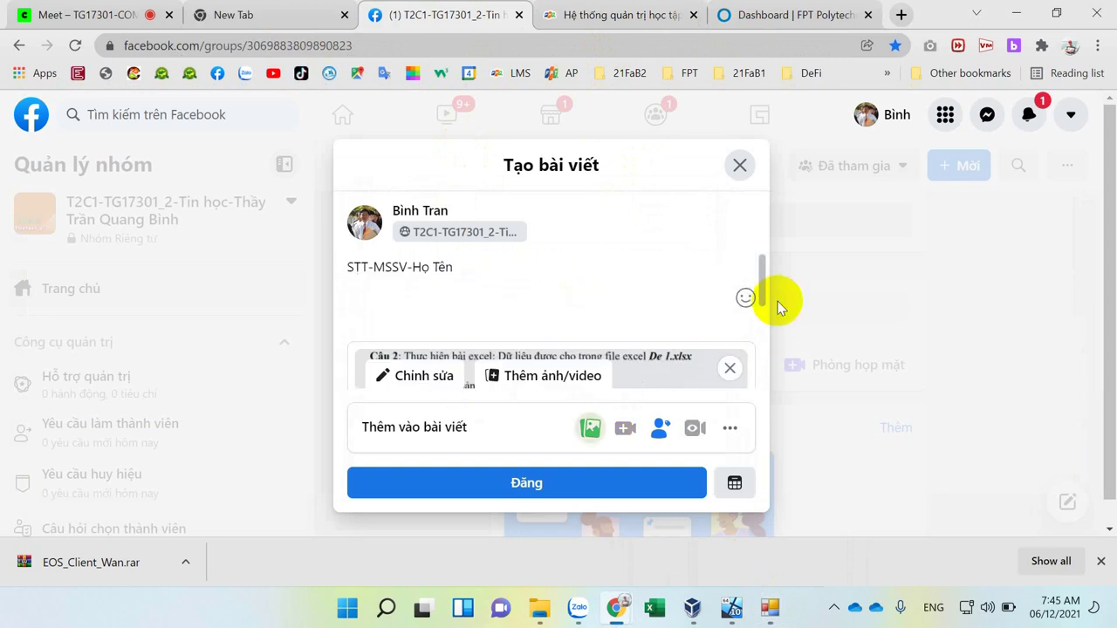
{"action": "left_click", "coordinate": [726, 370]}
Bring the EOS login form to the front and start a screen capture.
{"action": "left_click", "coordinate": [625, 14]}
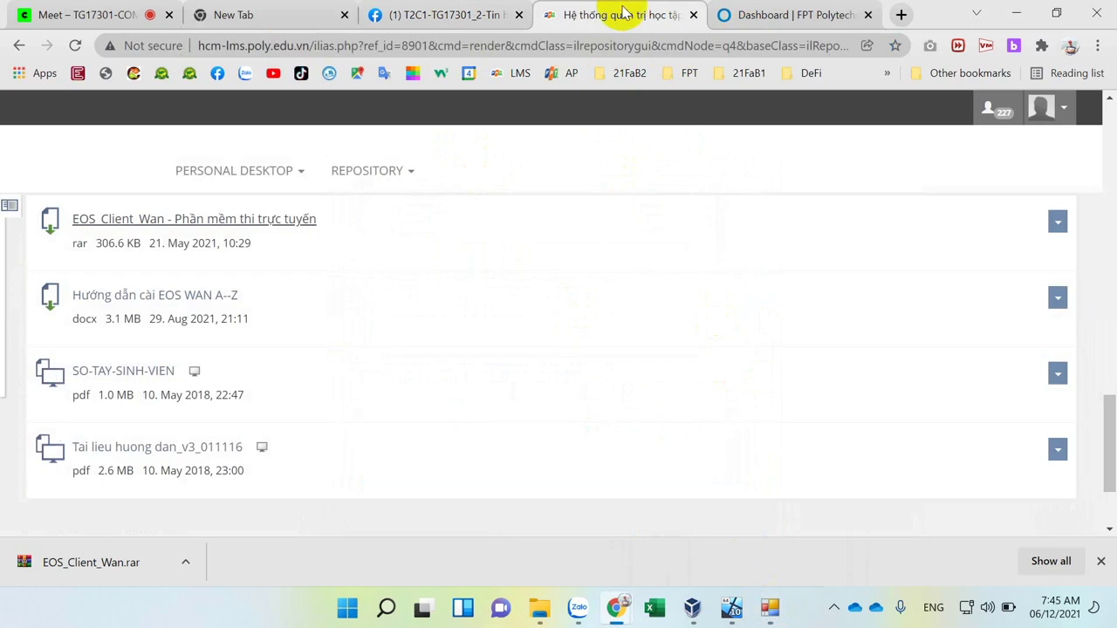
{"action": "left_click", "coordinate": [769, 611]}
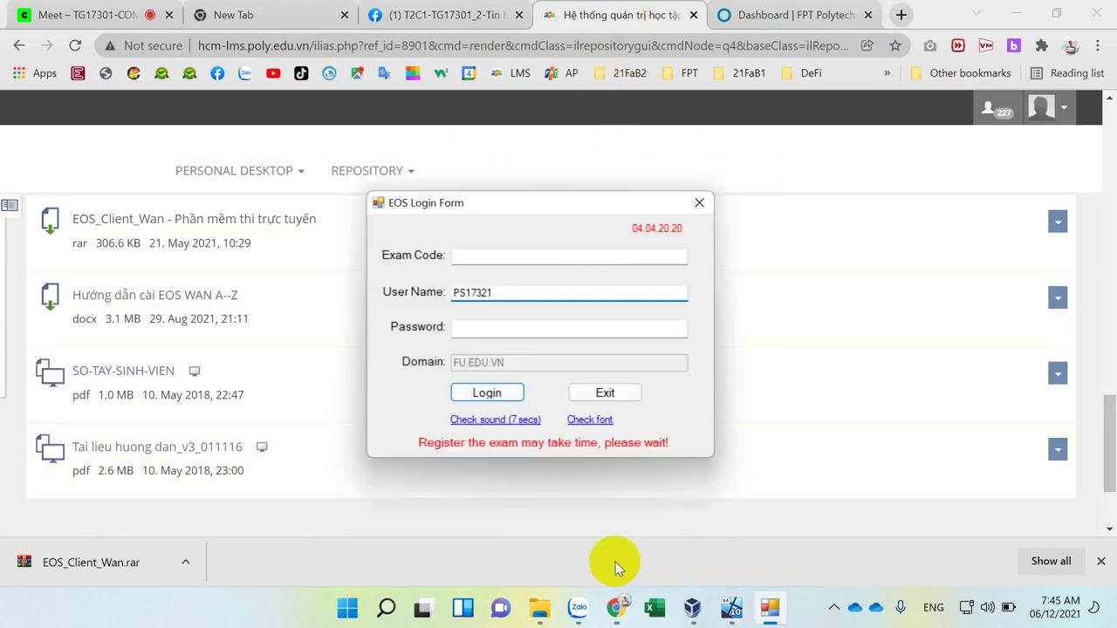
{"action": "key", "text": "Print"}
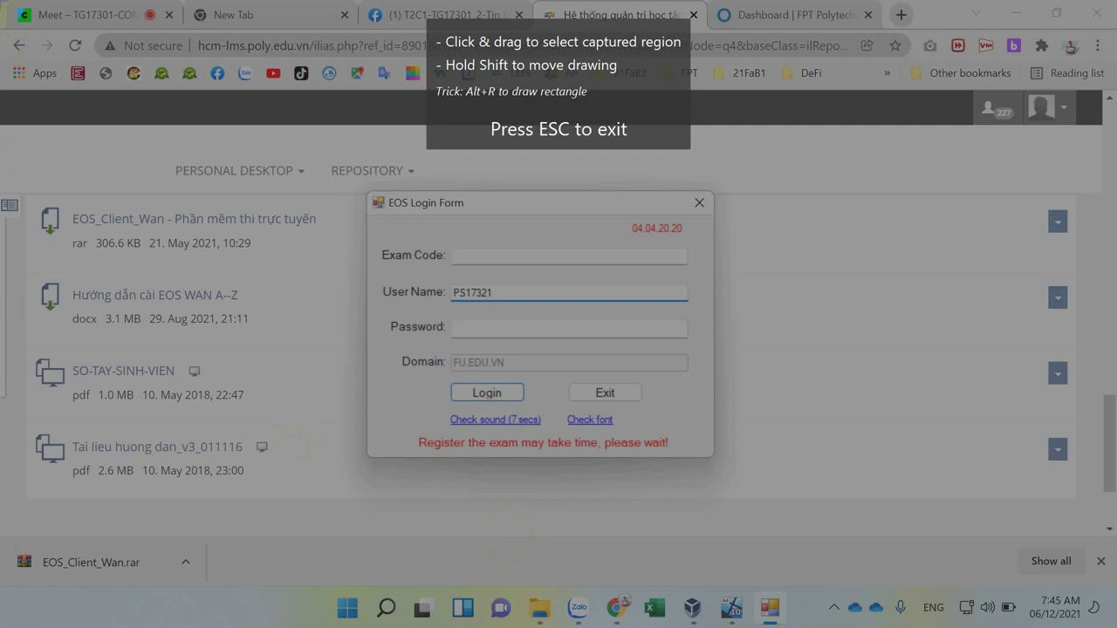
Capture the full screen showing the EOS login form and copy it to the clipboard.
{"action": "mouse_move", "coordinate": [0, 0]}
{"action": "left_mouse_down"}
{"action": "mouse_move", "coordinate": [691, 266]}
{"action": "mouse_move", "coordinate": [1114, 623]}
{"action": "left_mouse_up"}
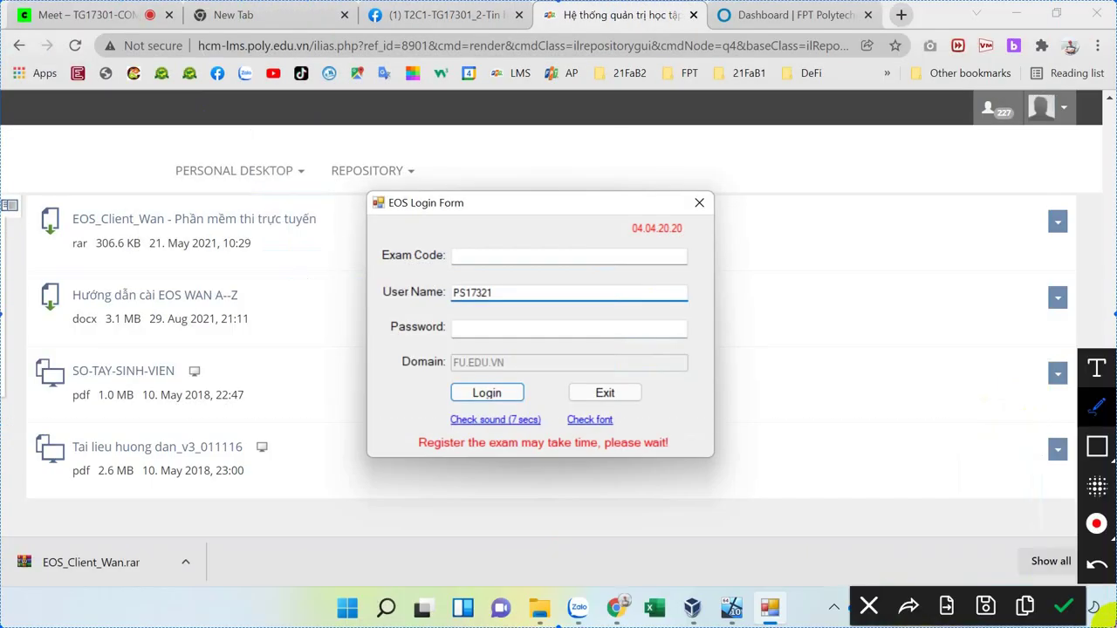
{"action": "left_click", "coordinate": [1033, 613]}
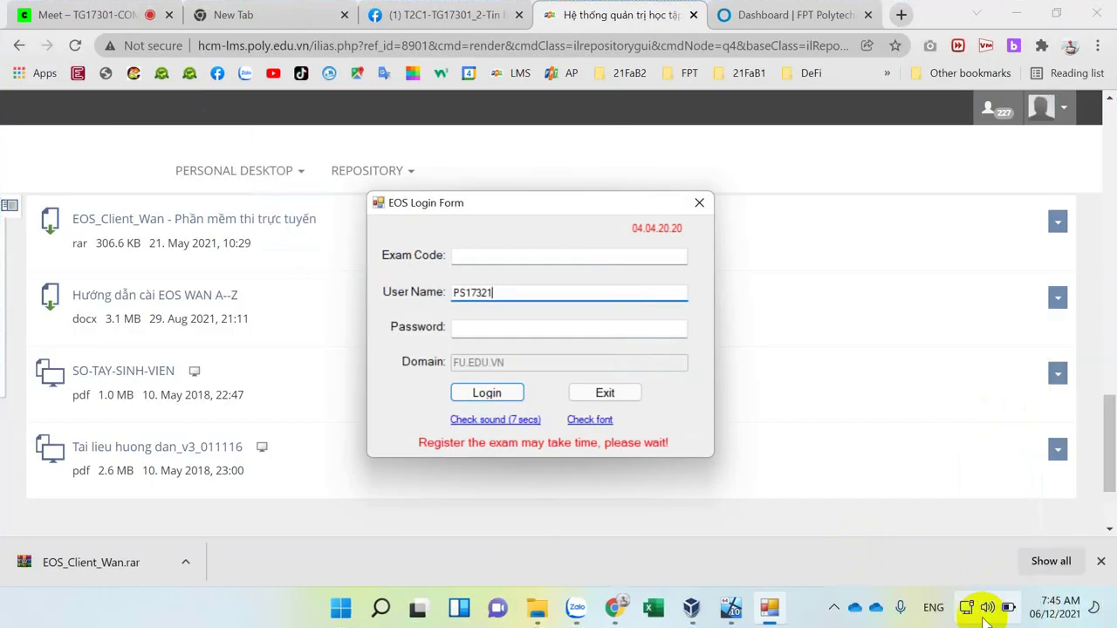
{"action": "mouse_move", "coordinate": [615, 616]}
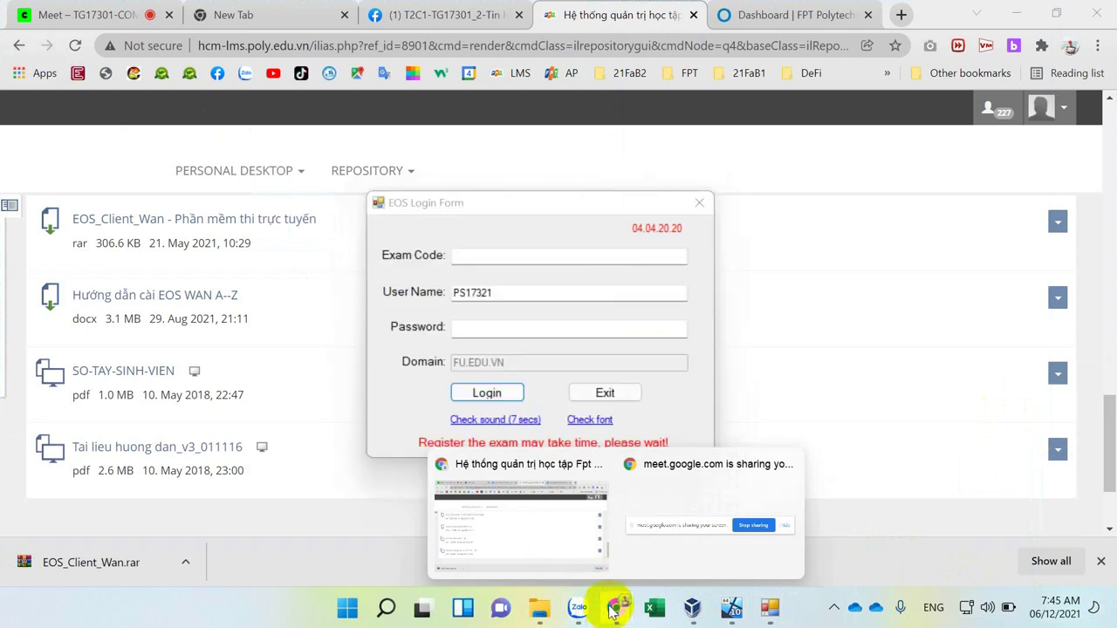
Paste the EOS Client login screenshot on a new line below the STT-MSSV-Họ Tên caption.
{"action": "left_click", "coordinate": [426, 17]}
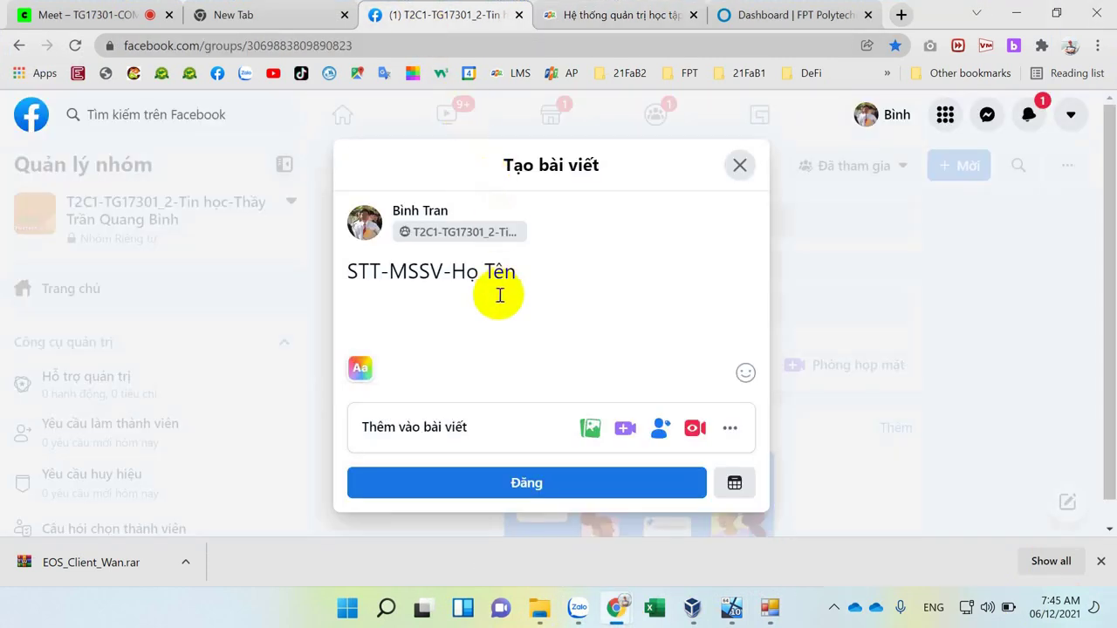
{"action": "left_click", "coordinate": [456, 305]}
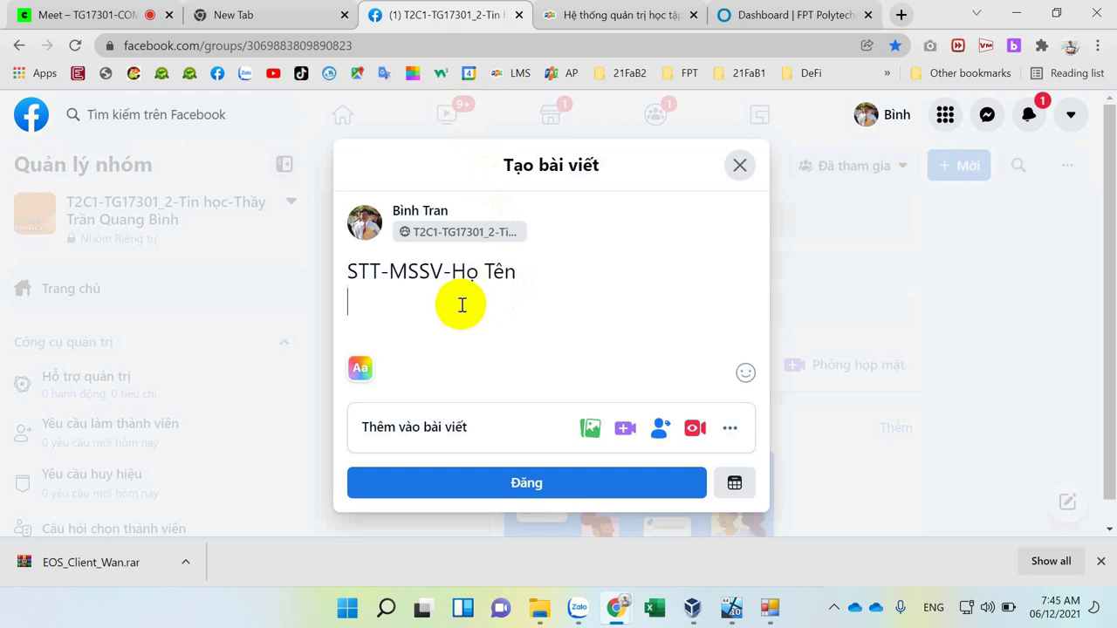
{"action": "key", "text": "ctrl+v"}
{"action": "scroll", "coordinate": [467, 310], "scroll_direction": "down", "scroll_amount": 3}
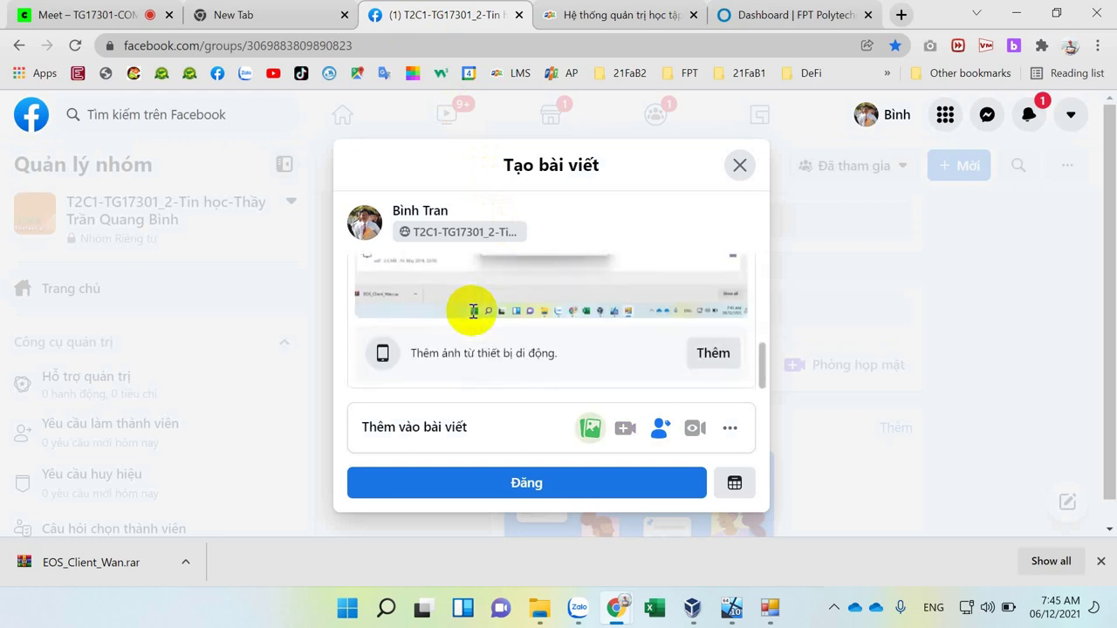